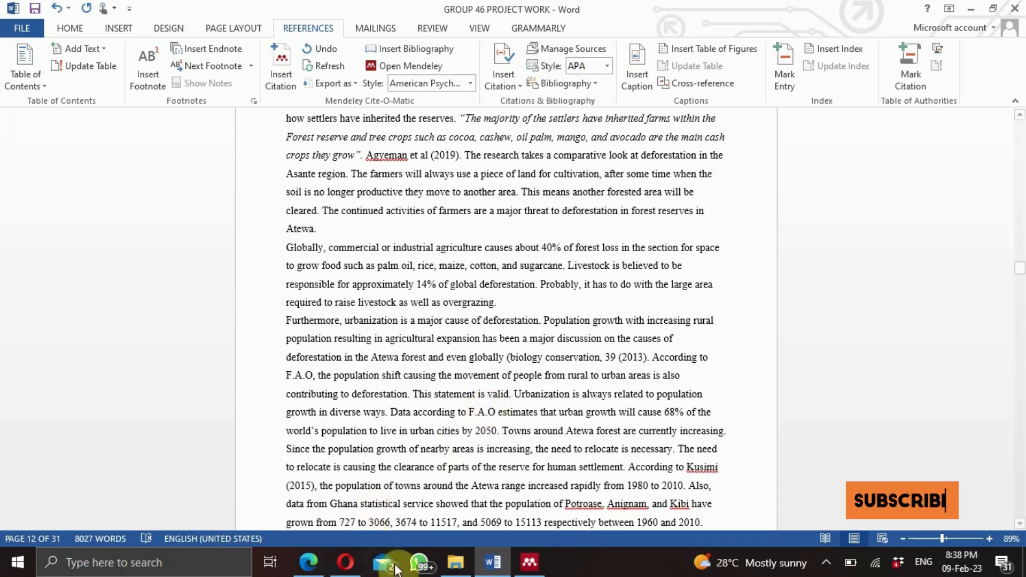
Read through the project document from the urbanization and deforestation paragraphs to the Chapter 3 geography section on the Atewa forest
scroll(478, 432, down, 1)
scroll(477, 434, down, 2)
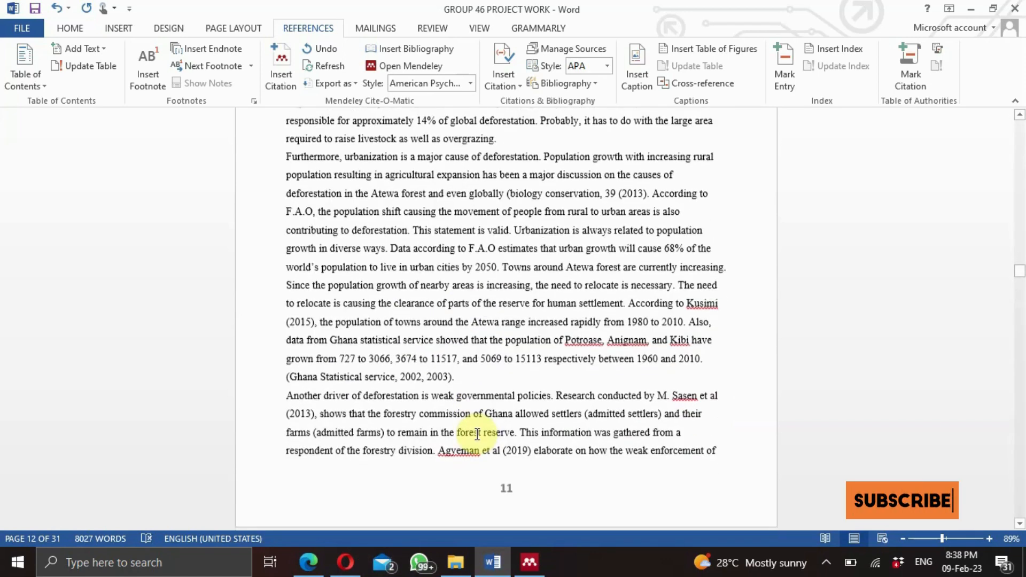
scroll(477, 434, down, 1)
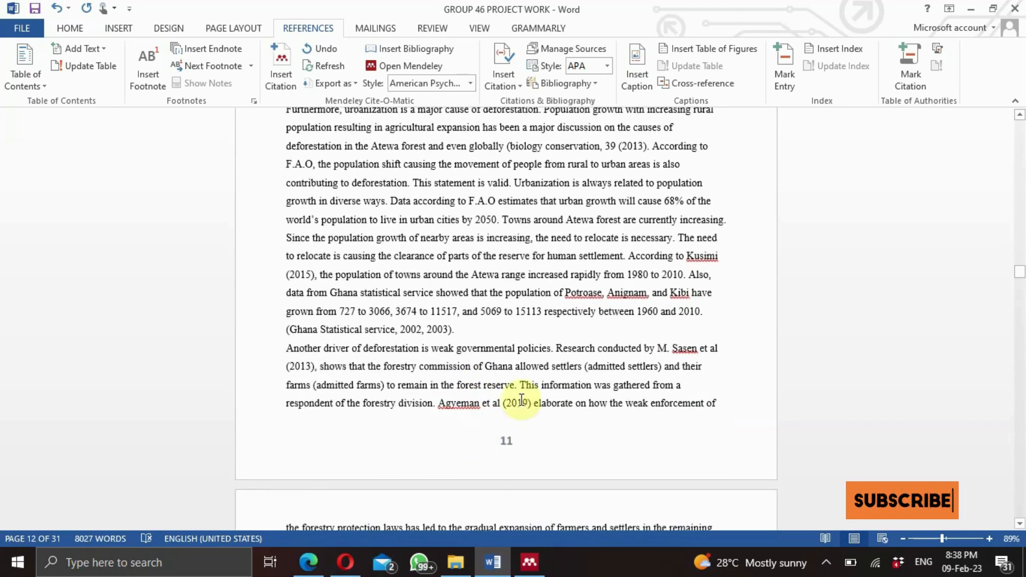
scroll(488, 394, down, 2)
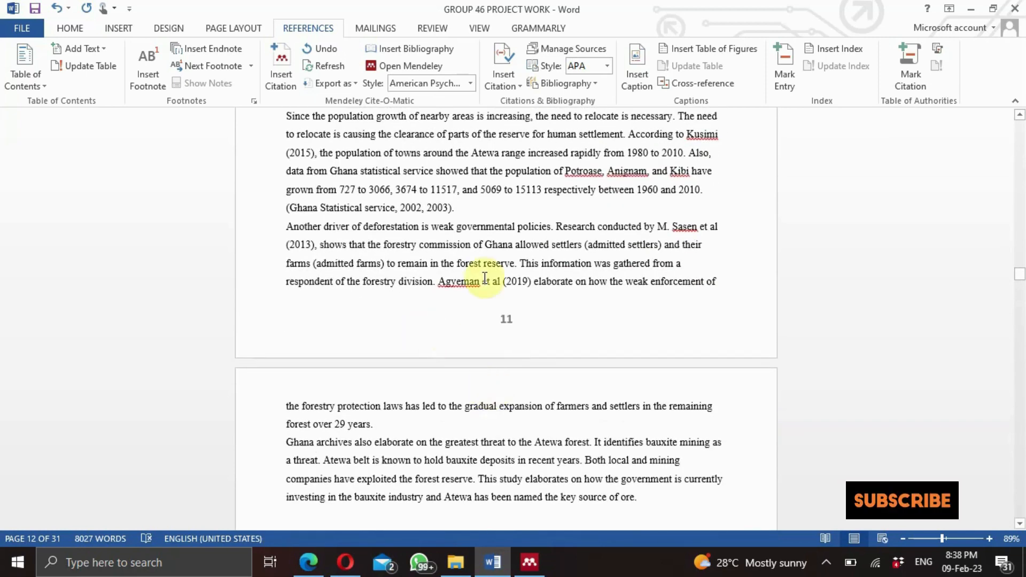
scroll(501, 367, down, 4)
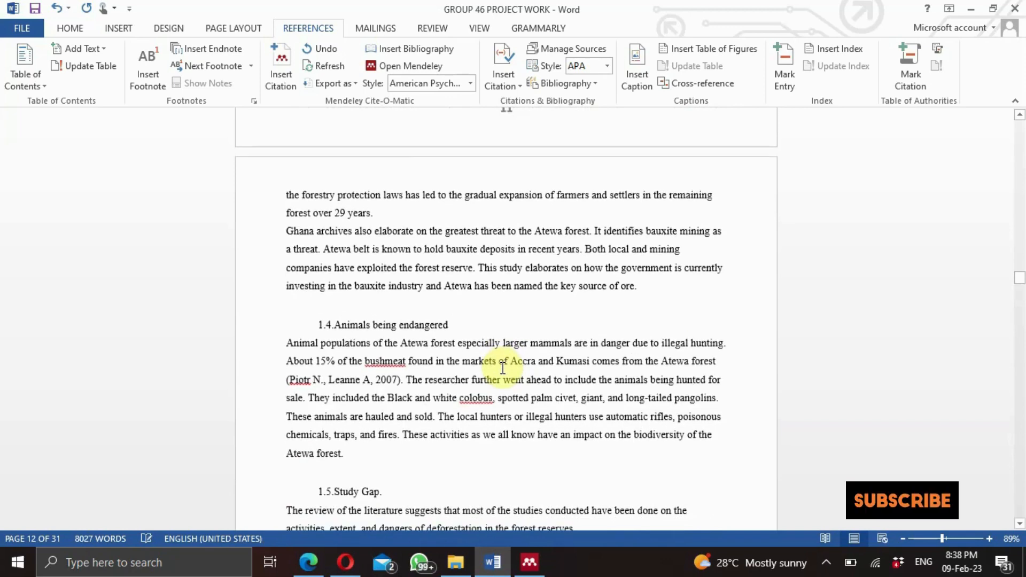
scroll(527, 429, down, 3)
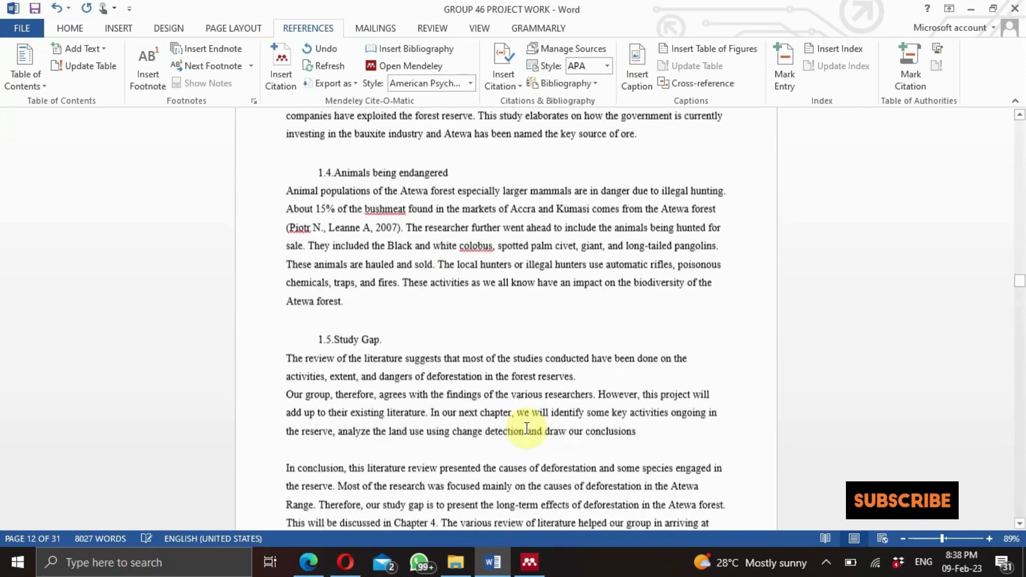
scroll(526, 428, down, 10)
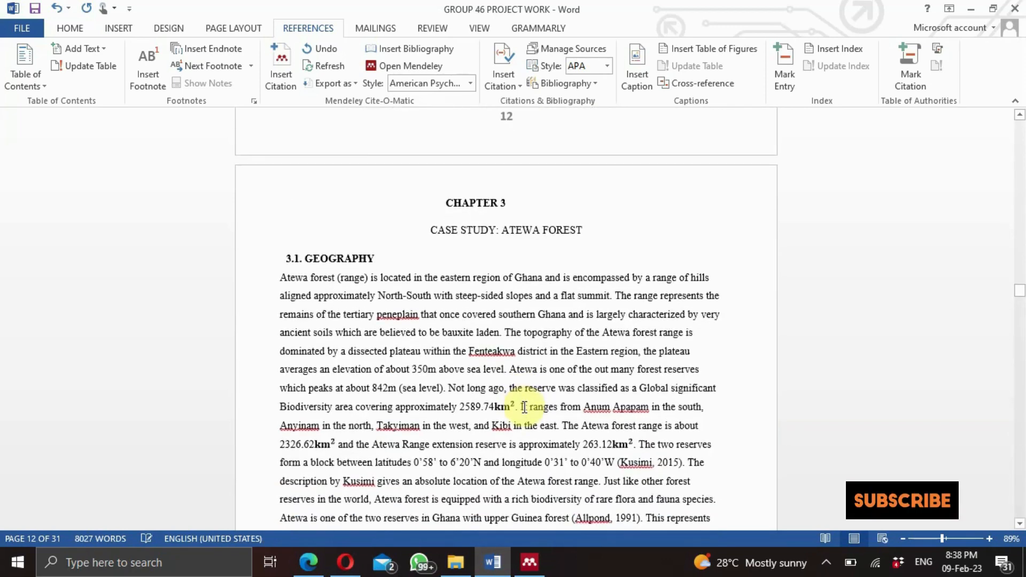
scroll(525, 408, down, 4)
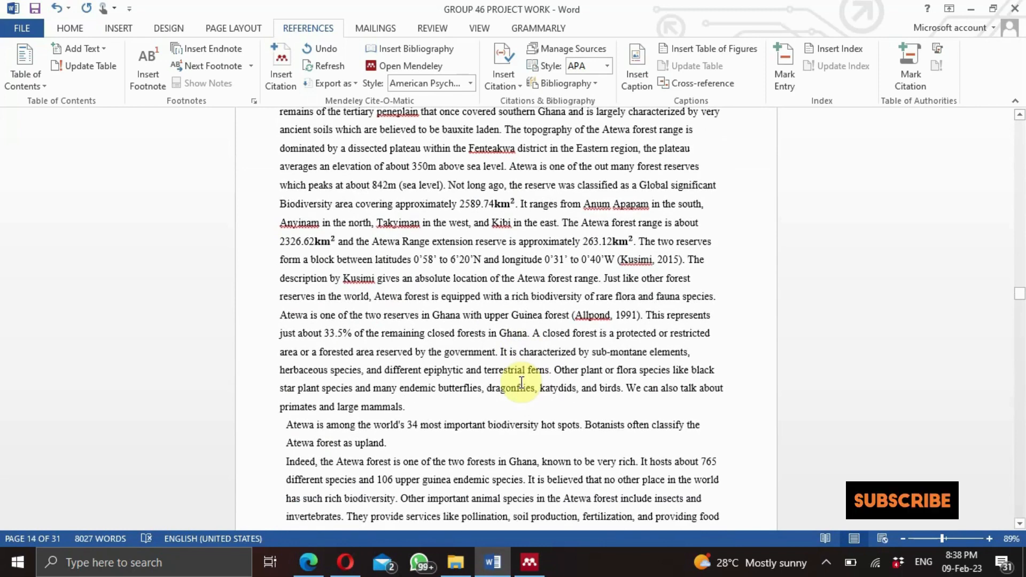
Switch to Mendeley Desktop, view all documents in My Library, and return to the Word document
click(530, 561)
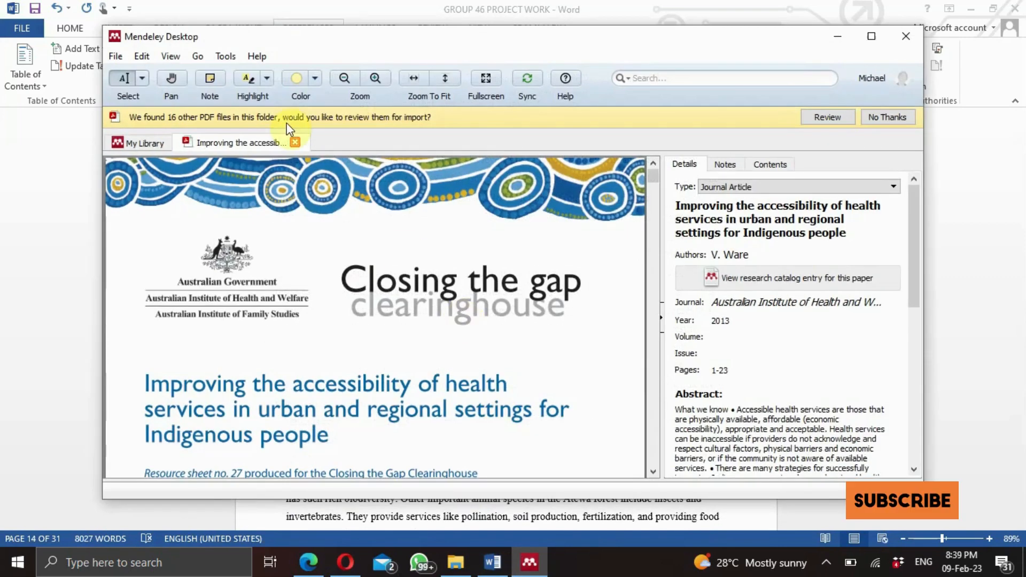
click(143, 145)
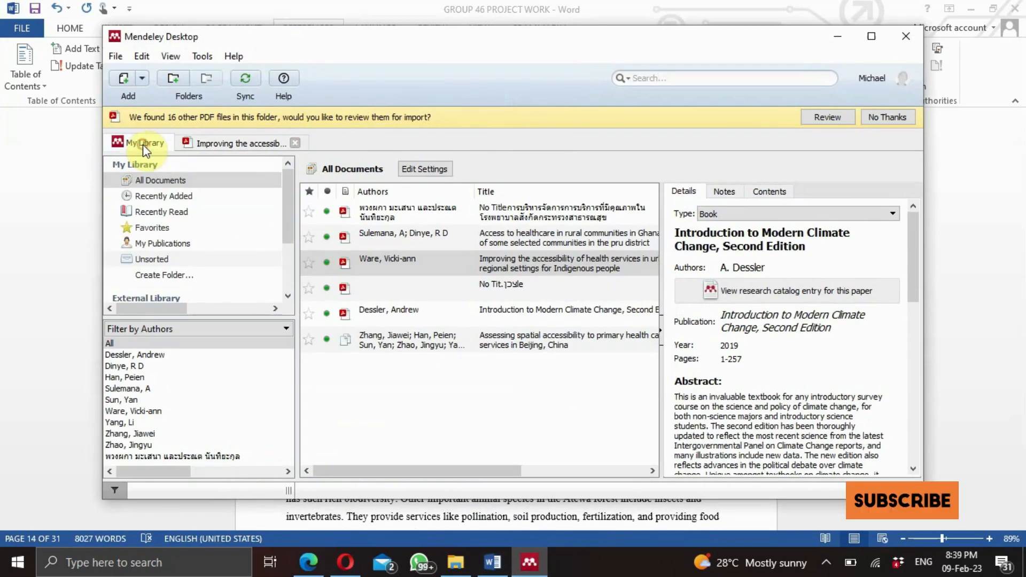
click(837, 37)
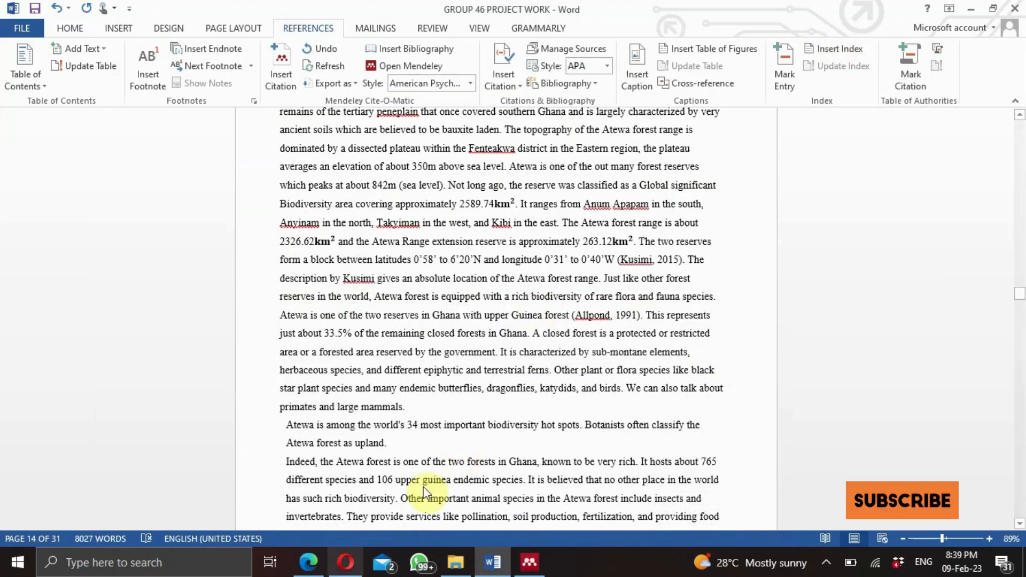
Switch to the Opera browser, search Google for mendeley desktop, and open the Mendeley Desktop 1.19.5 Installers page
click(345, 564)
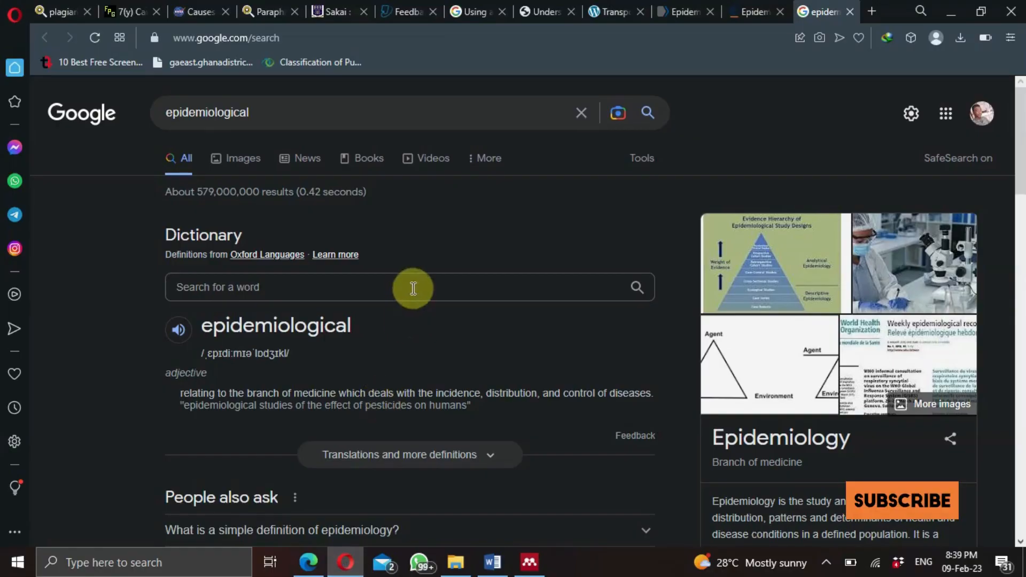
click(581, 113)
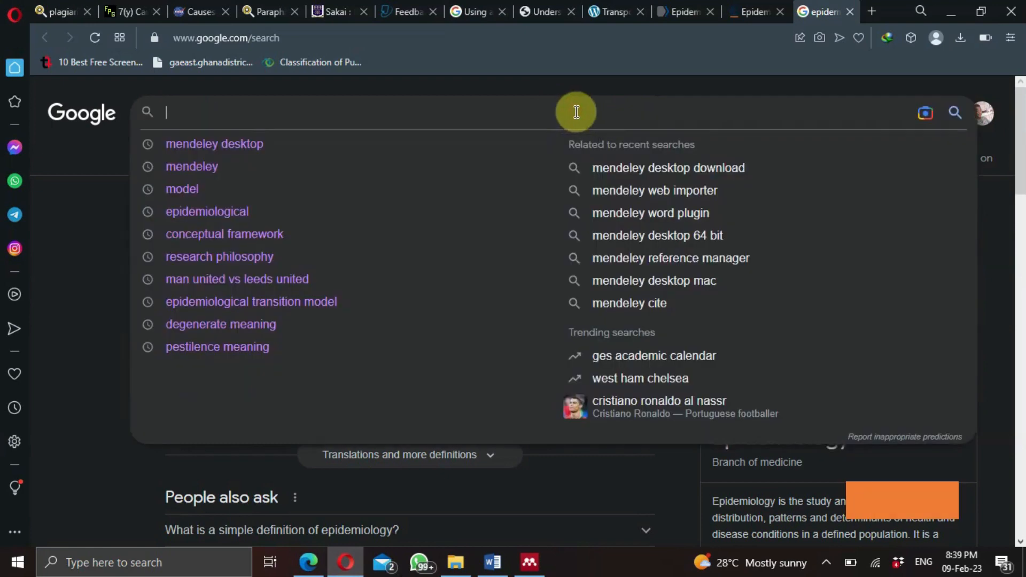
click(352, 154)
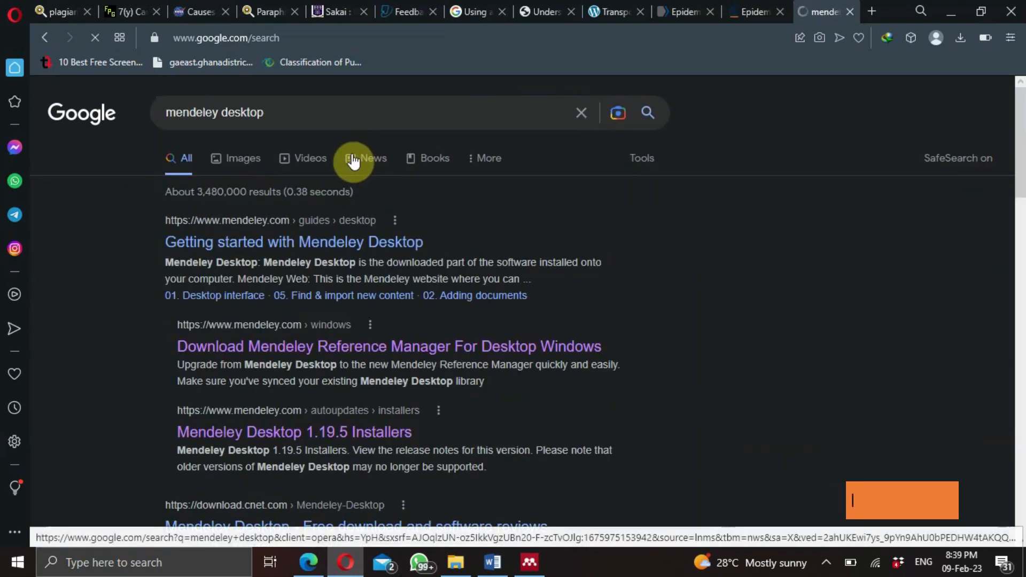
click(335, 430)
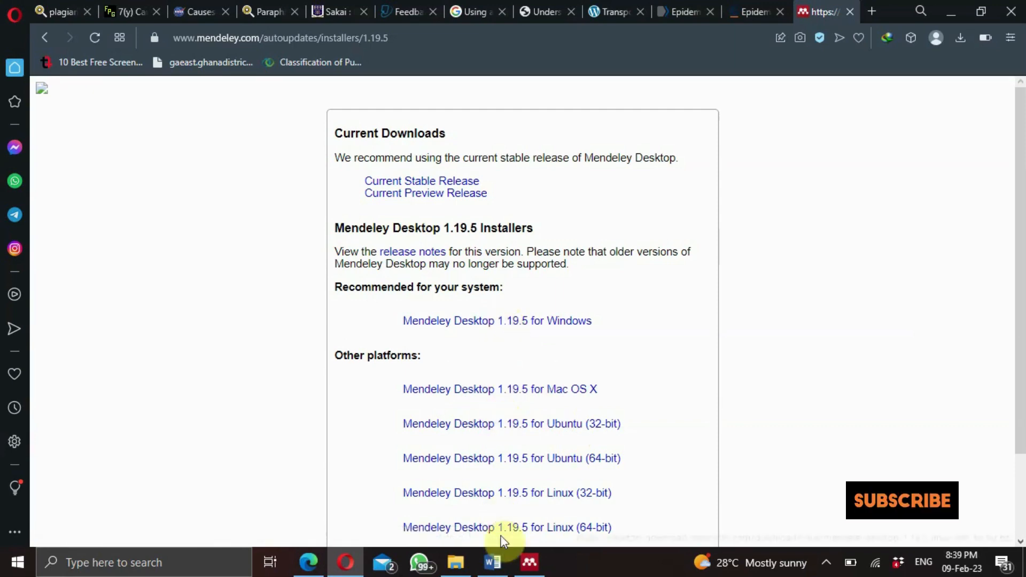
Glance at the Mendeley Desktop library, switch to the Word document, and try its Open Mendeley command
click(515, 563)
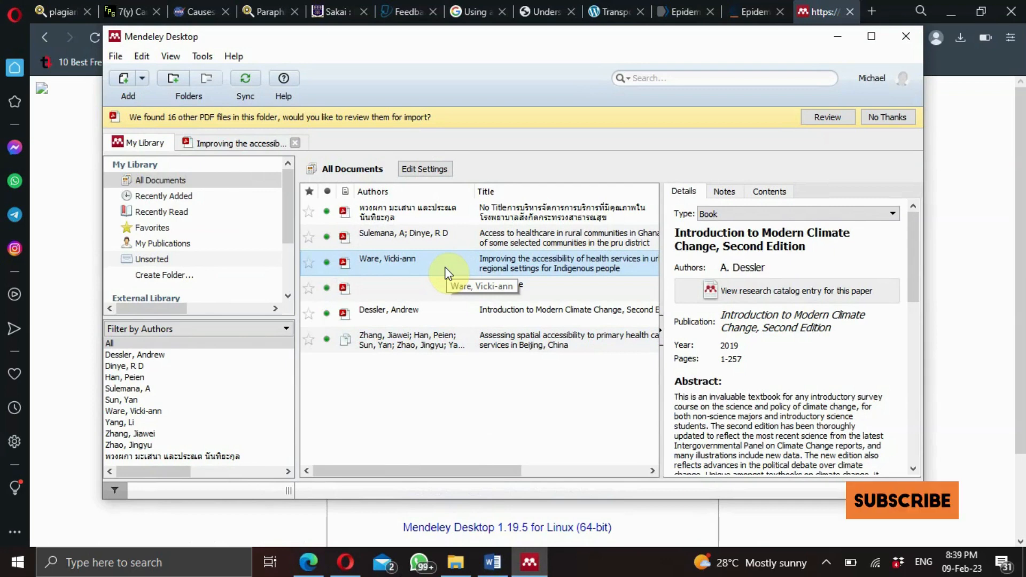
click(839, 36)
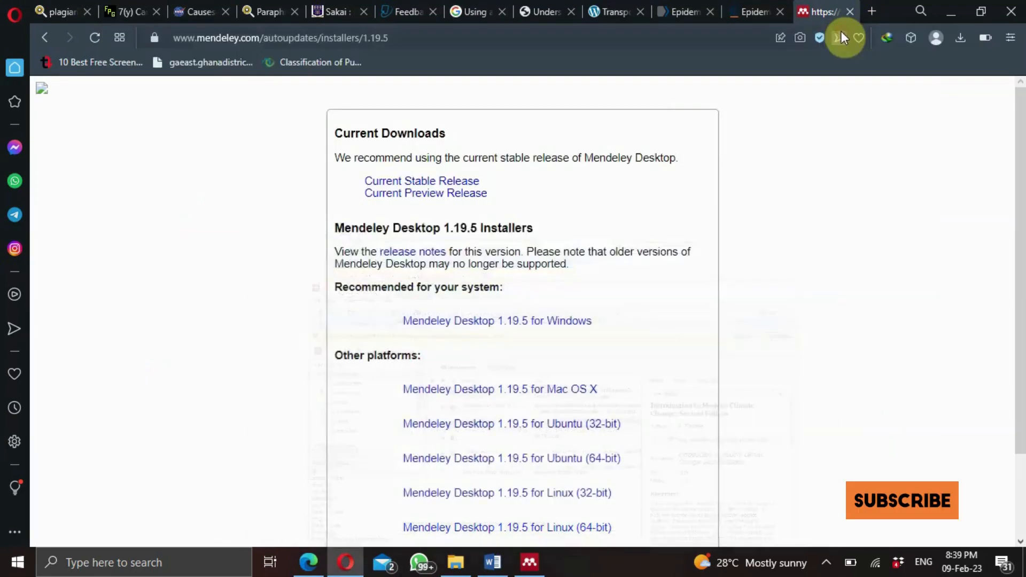
click(506, 564)
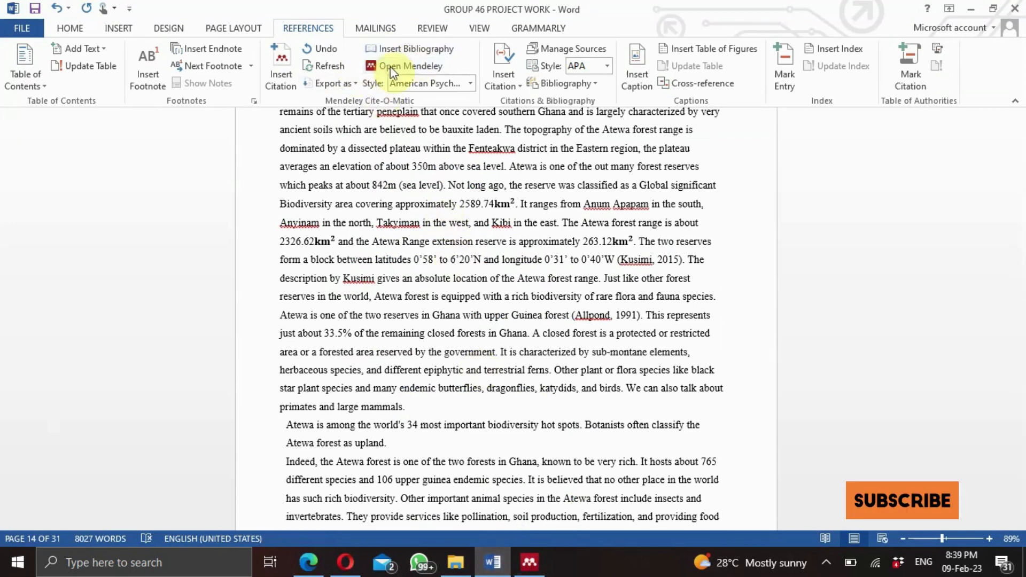
click(424, 63)
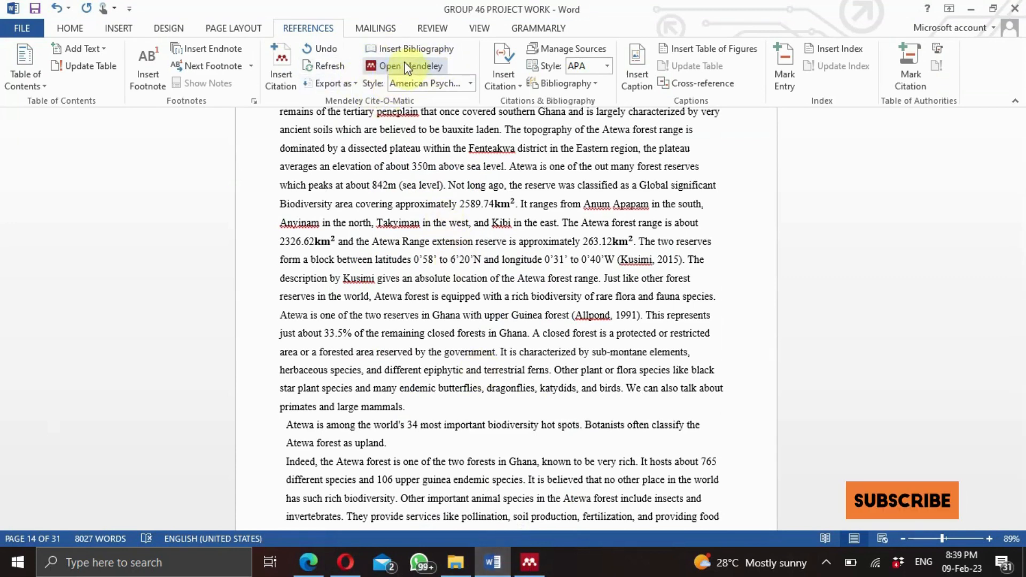
Switch to Mendeley Desktop, check its tools for the MS Word plugin entry, and return to the Word document
click(529, 562)
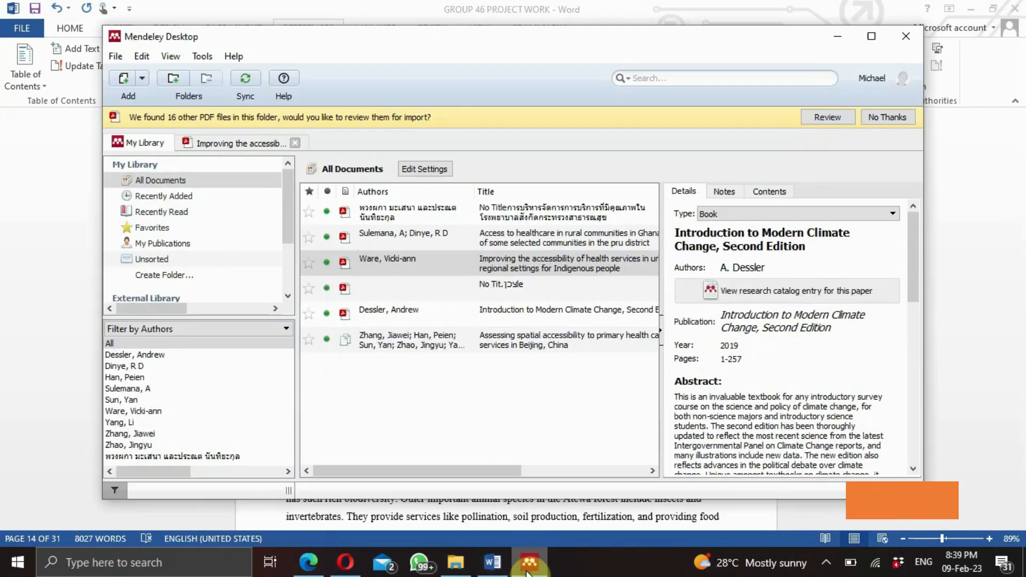
click(209, 59)
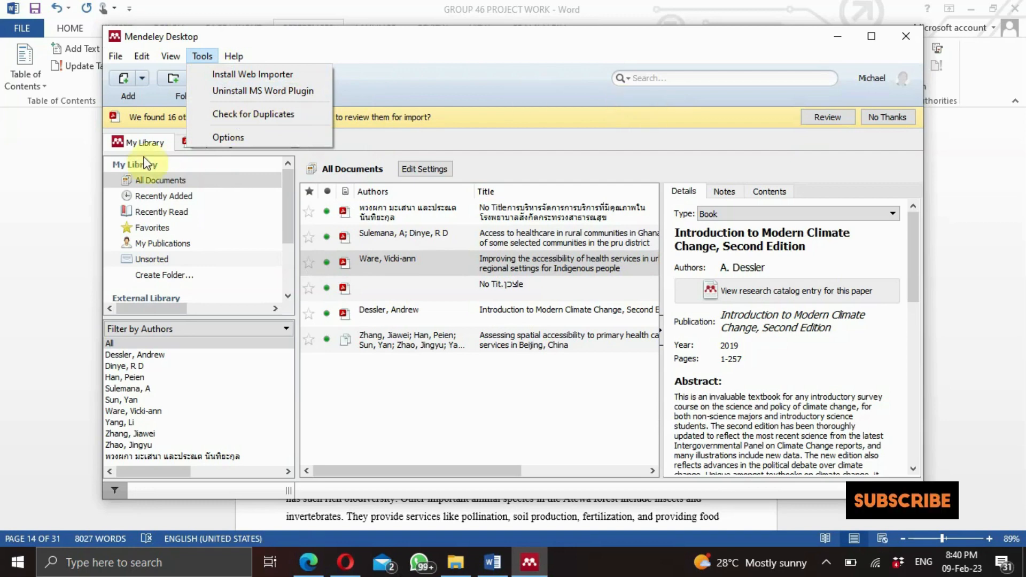
click(86, 161)
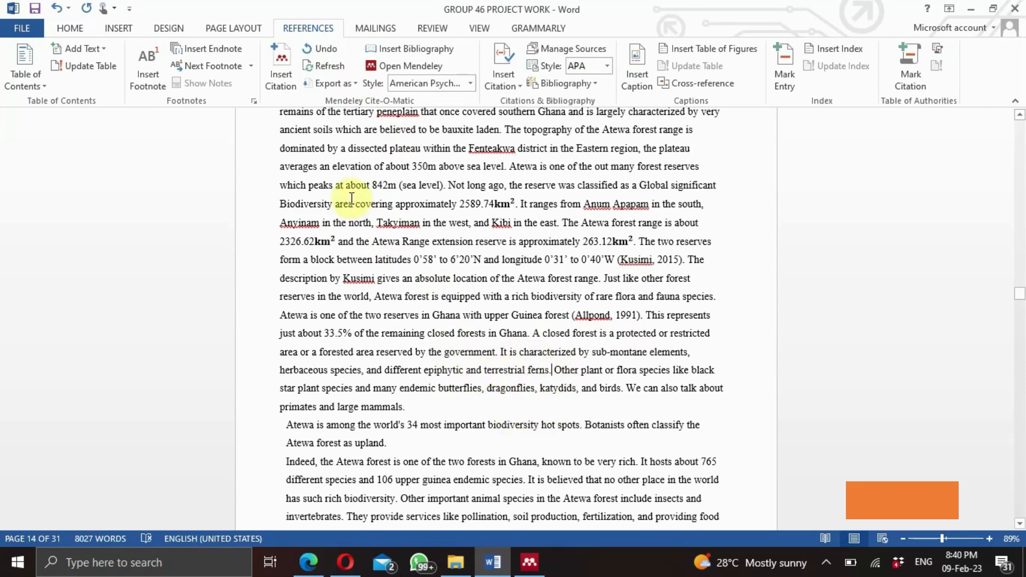
Start a Mendeley citation in the document, go to Mendeley, and add the annurev.publhealth.24.012902.141012 PDF to the library
click(281, 67)
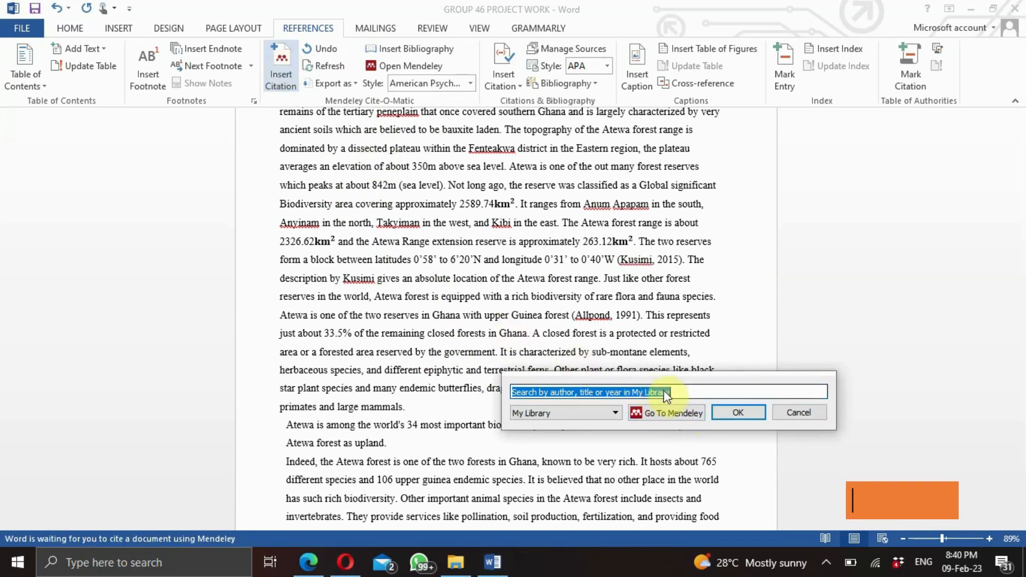
click(672, 421)
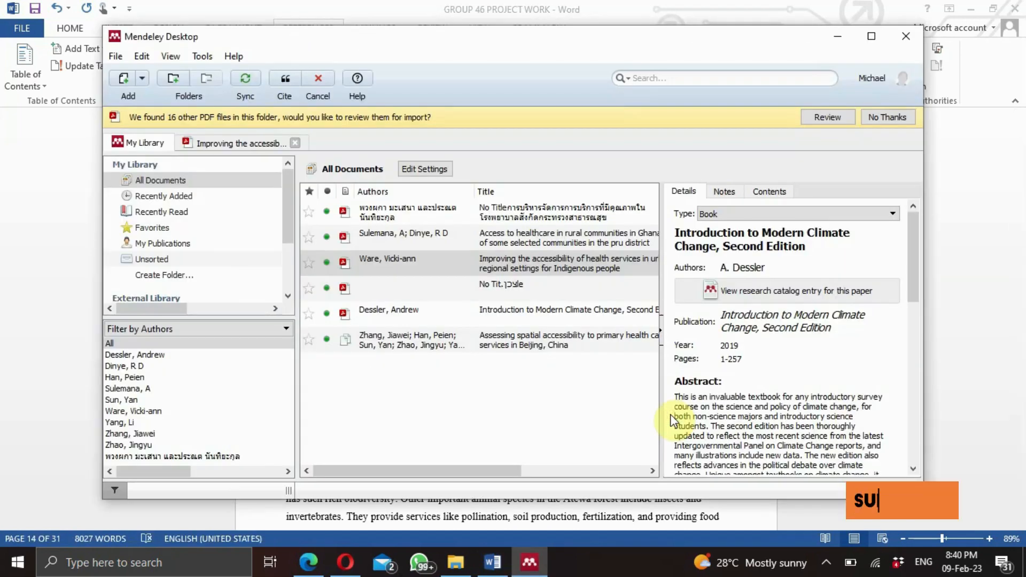
click(128, 81)
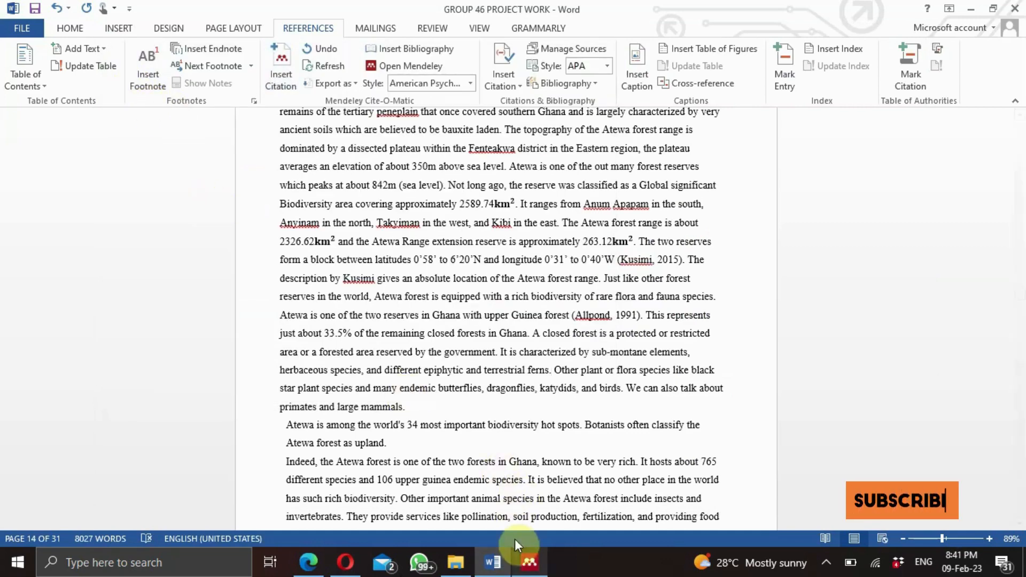
click(530, 561)
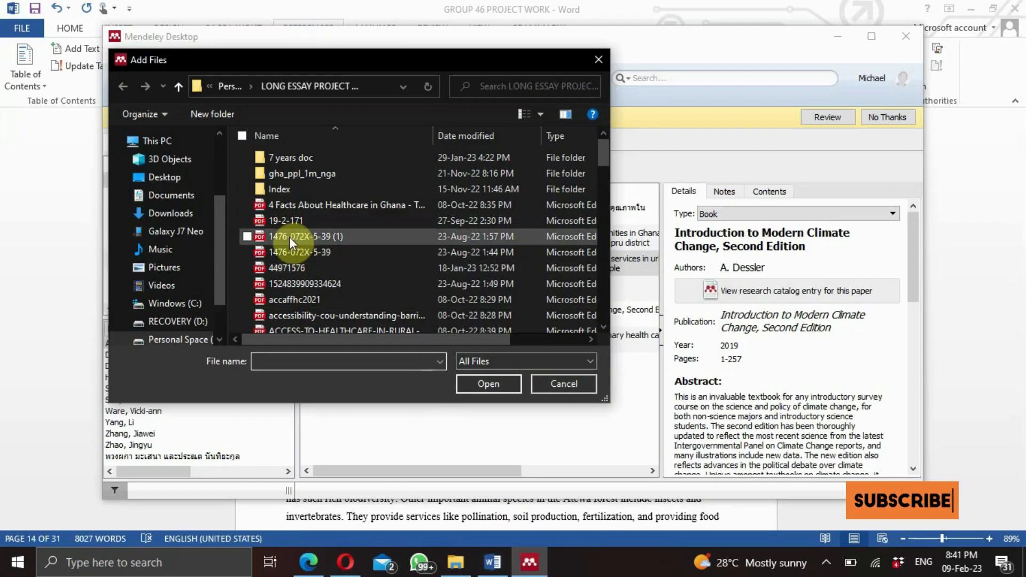
scroll(284, 254, down, 2)
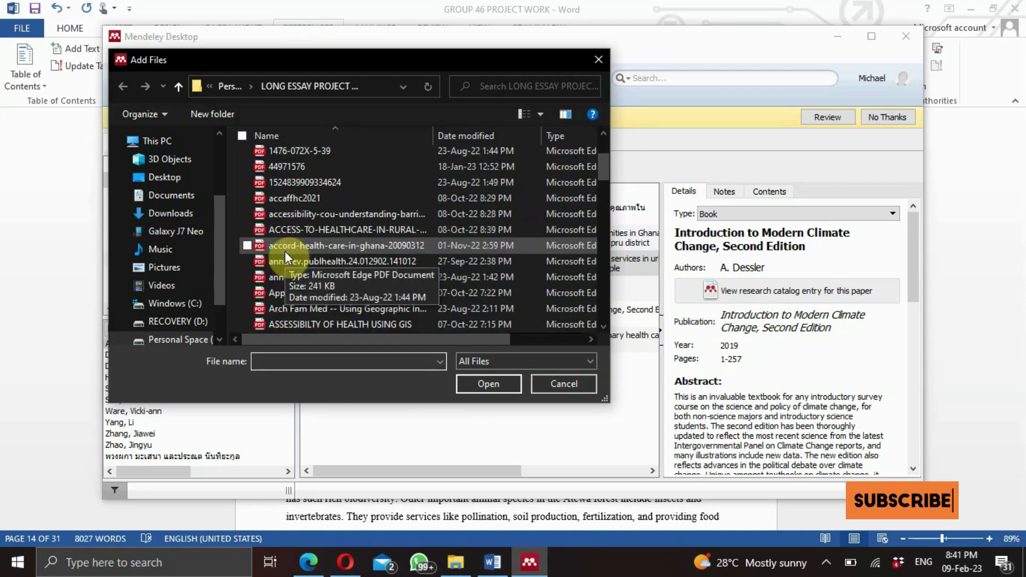
double_click(288, 261)
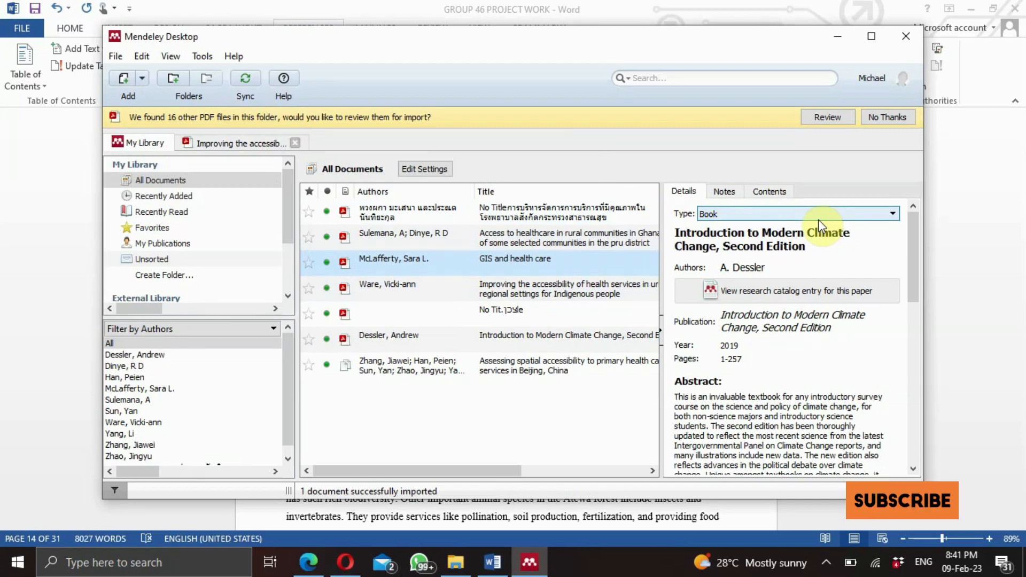
Examine the available document types, and compare the details of the rural Ghana healthcare article and the Modern Climate Change book
click(877, 214)
scroll(751, 293, down, 3)
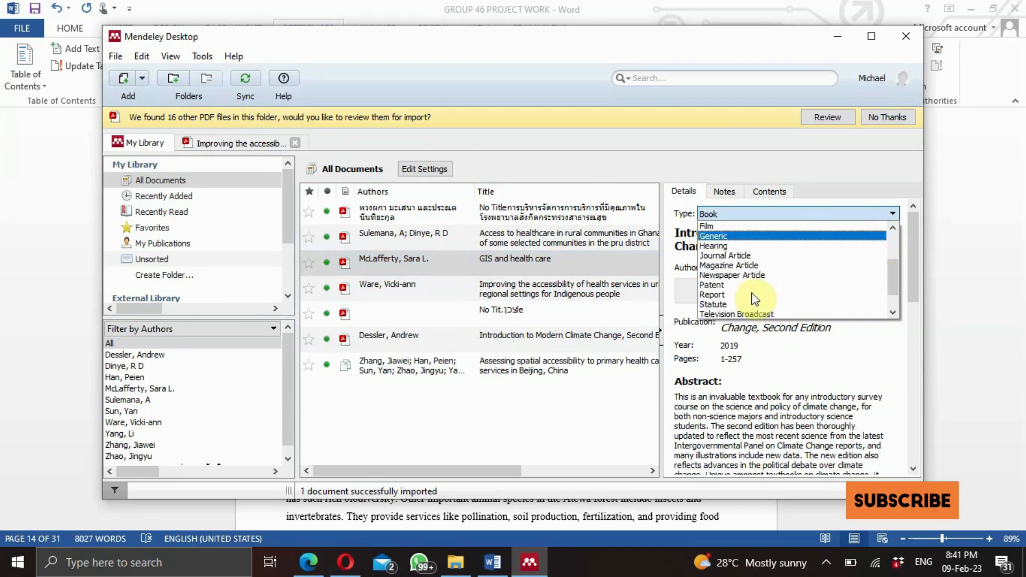
scroll(755, 298, up, 2)
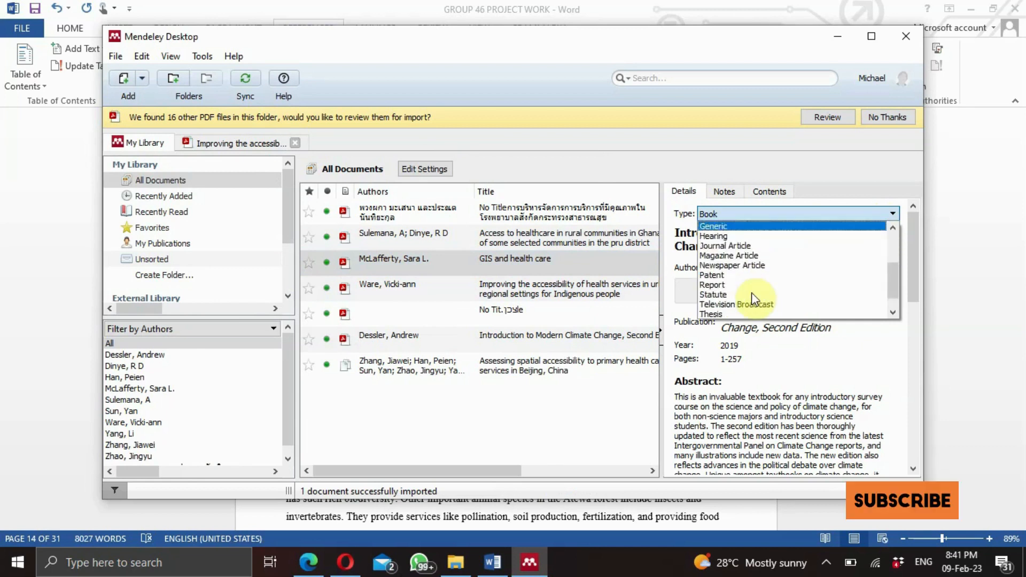
scroll(752, 294, up, 3)
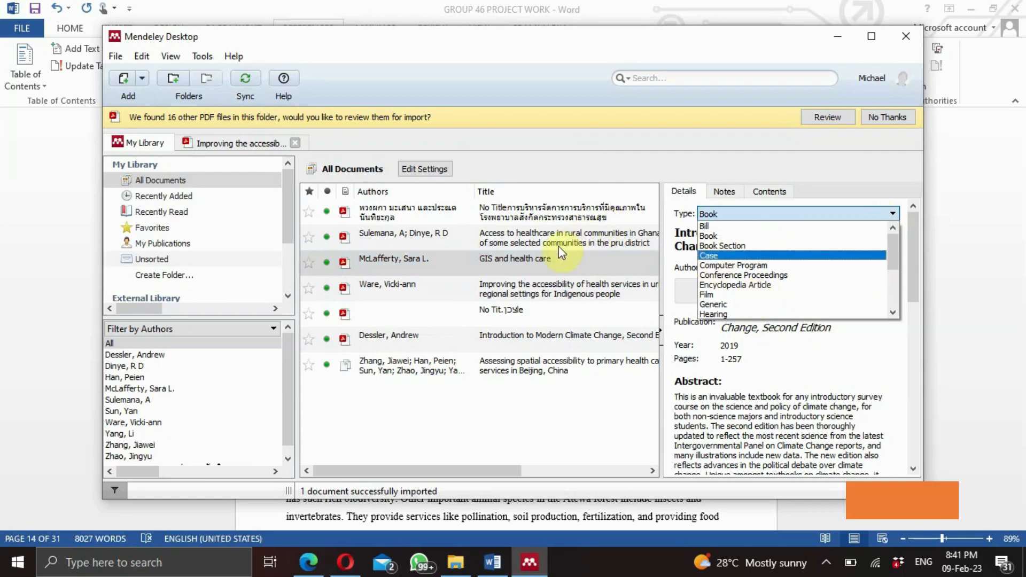
click(451, 238)
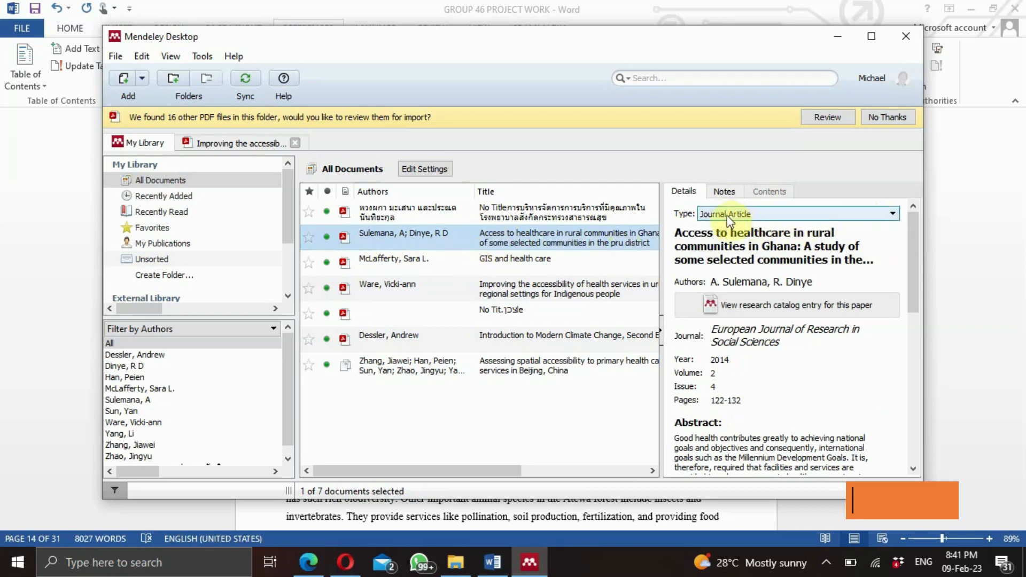
click(490, 342)
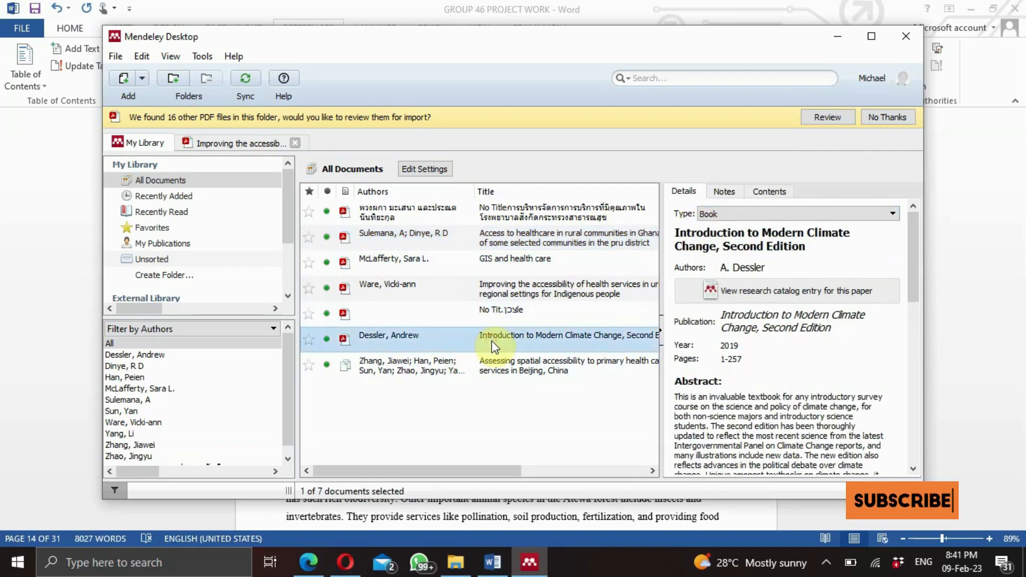
Open the article on improving health service accessibility for Indigenous people and read through to its second page
click(526, 289)
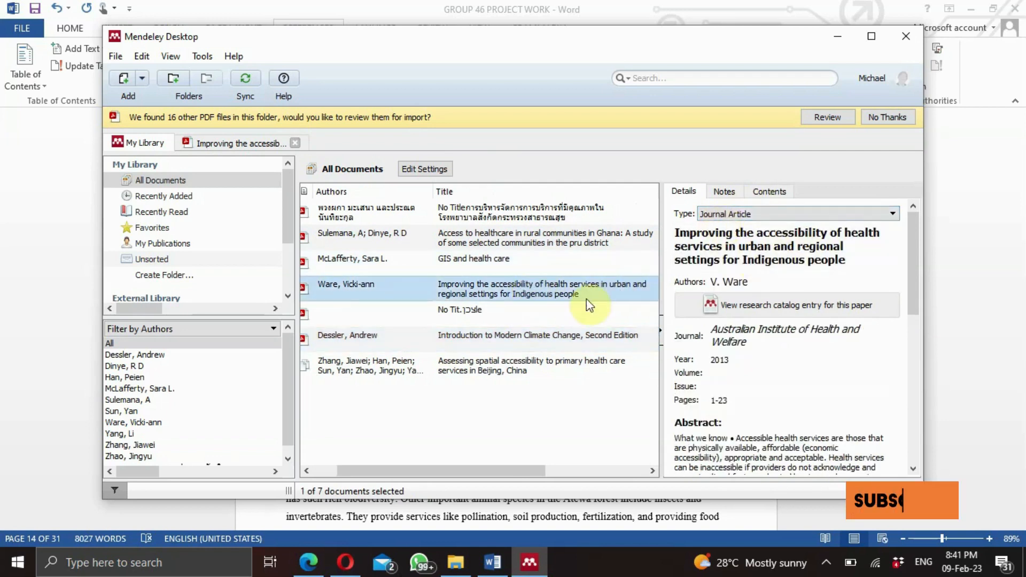
double_click(486, 291)
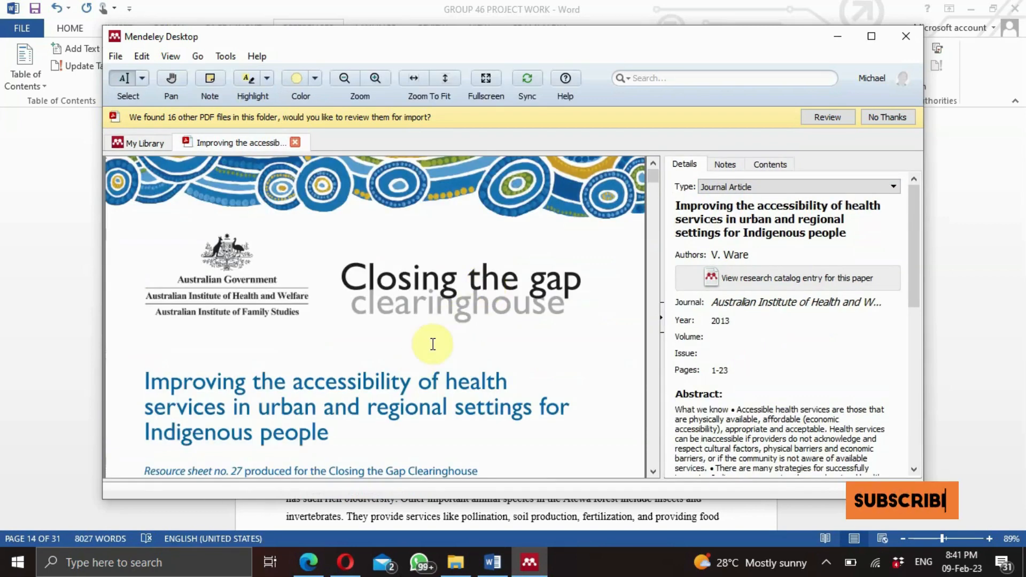
scroll(433, 344, down, 10)
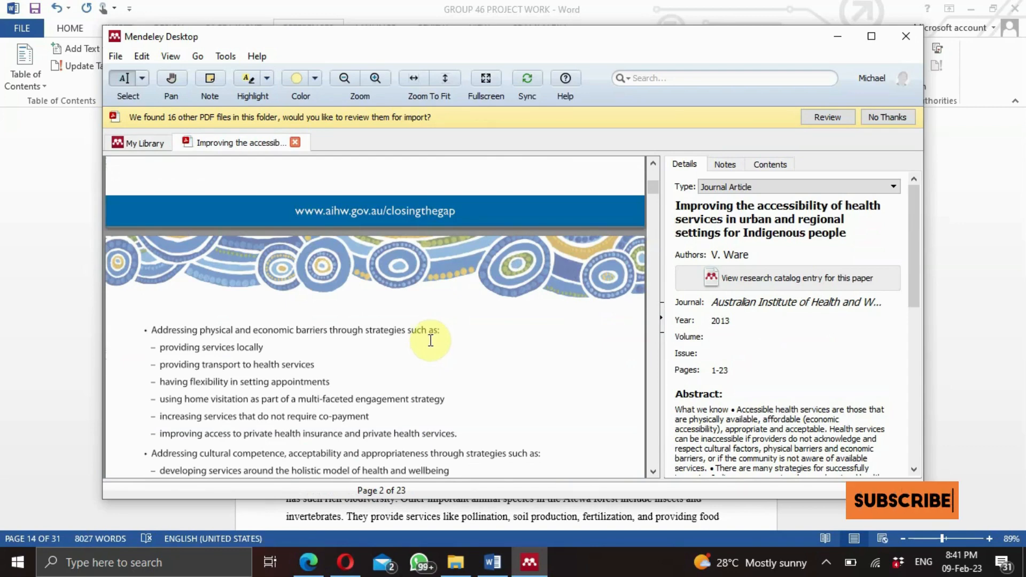
Return to the Mendeley library, switch back to the Word document, and view the available Mendeley citation styles
click(140, 143)
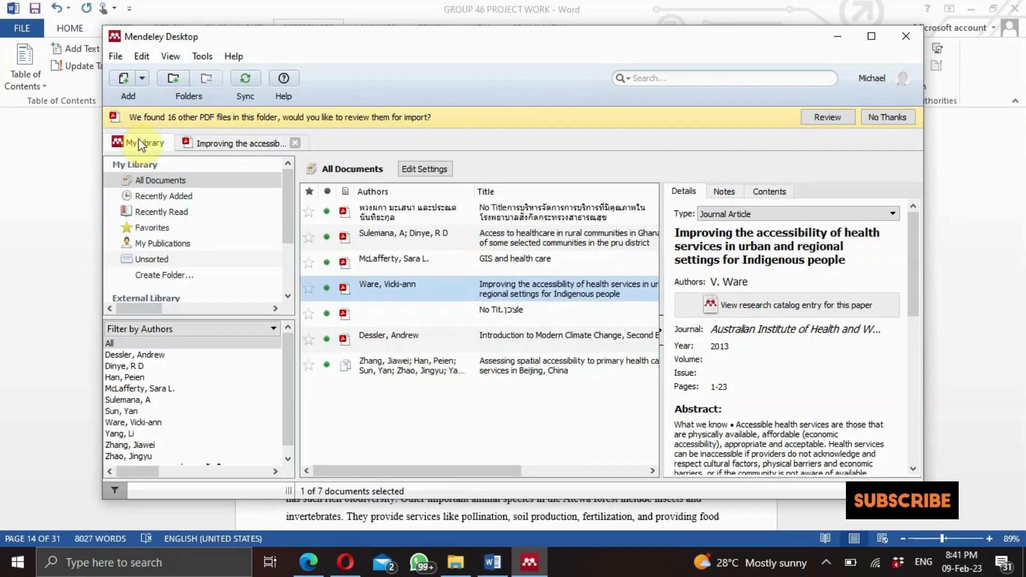
click(837, 36)
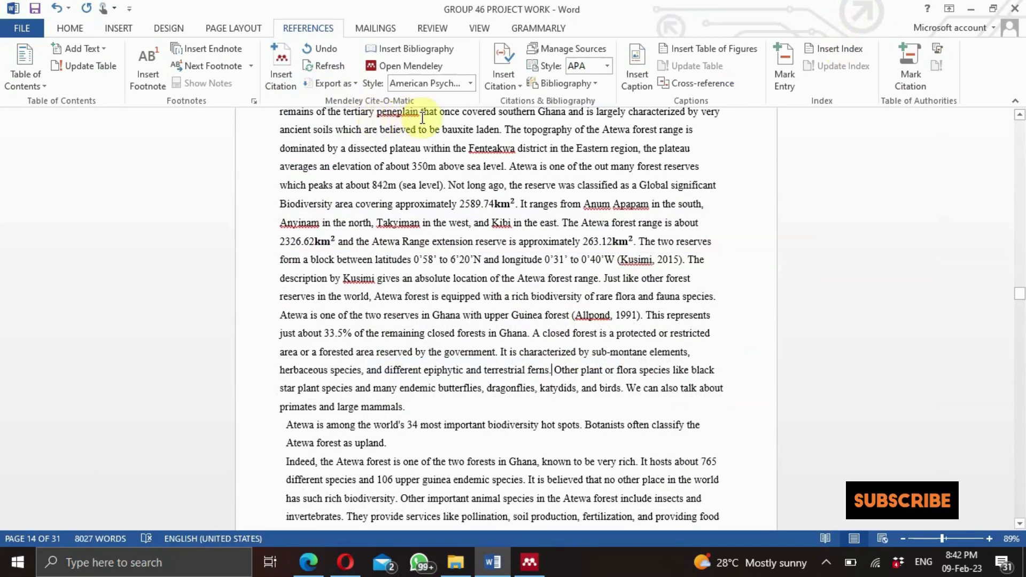
click(467, 86)
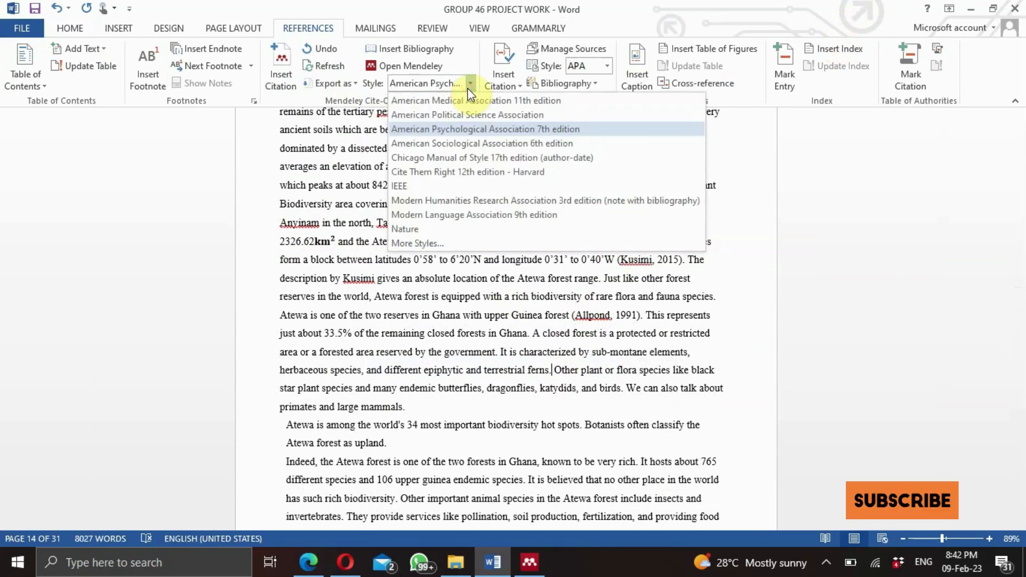
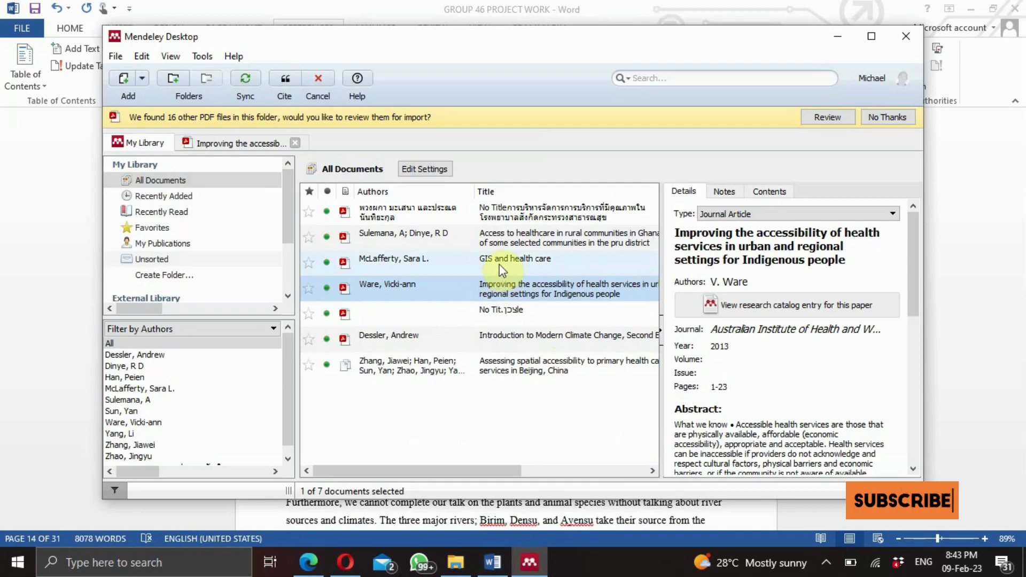
Cite the GIS and health care article after "106 upper guinea endemic species." and color the citation red
click(499, 265)
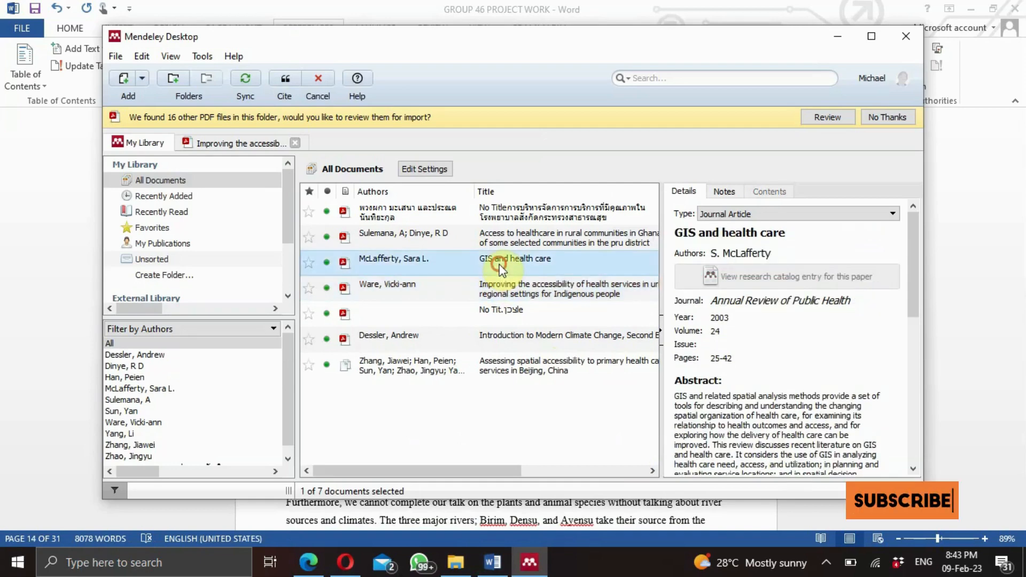
click(284, 81)
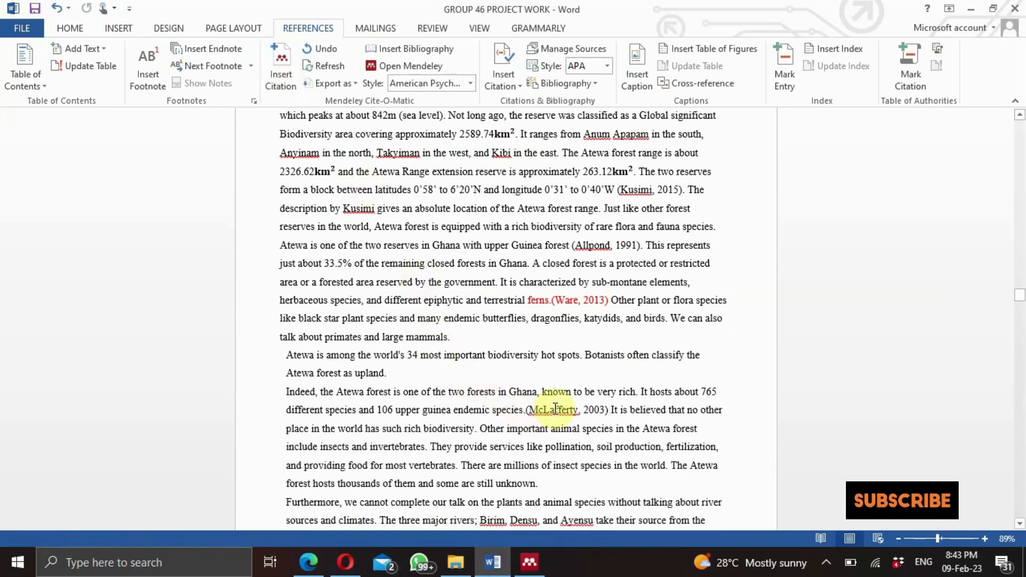
click(608, 413)
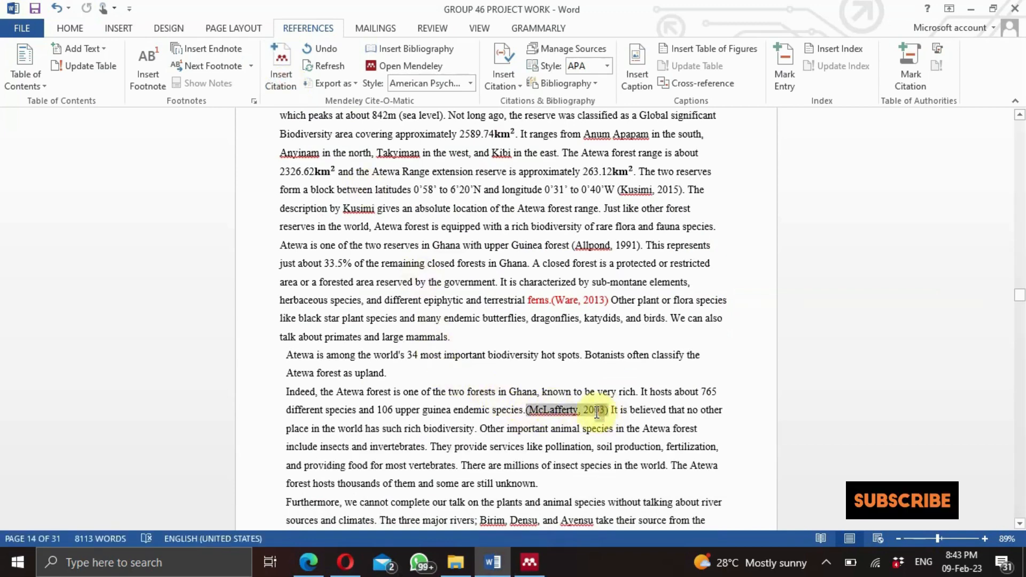
double_click(527, 413)
click(611, 389)
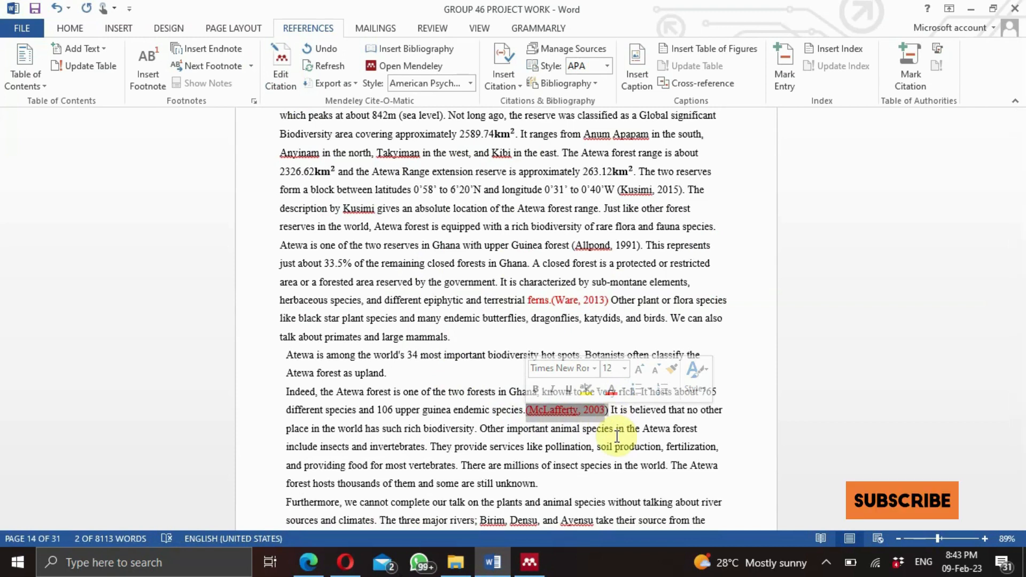
Cite the Mendeley article on spatial accessibility to primary health care in Beijing after "some are still unknown." and color the citation red
scroll(491, 453, down, 1)
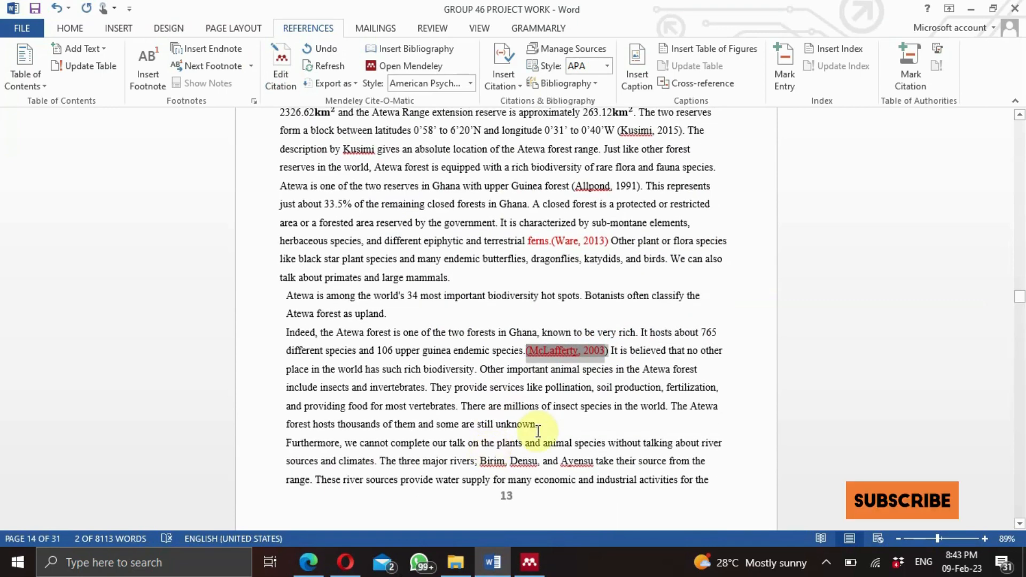
click(540, 431)
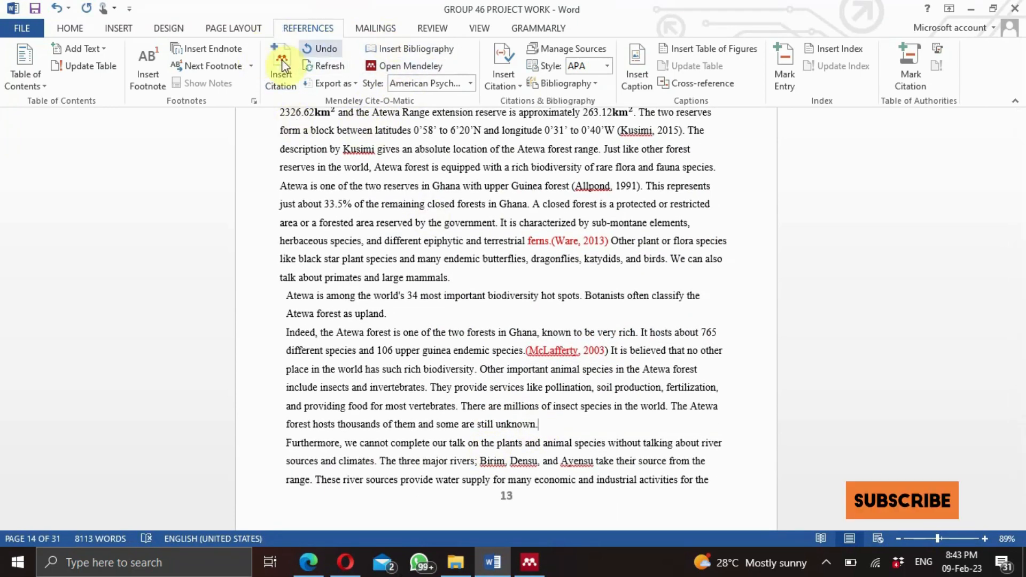
click(285, 74)
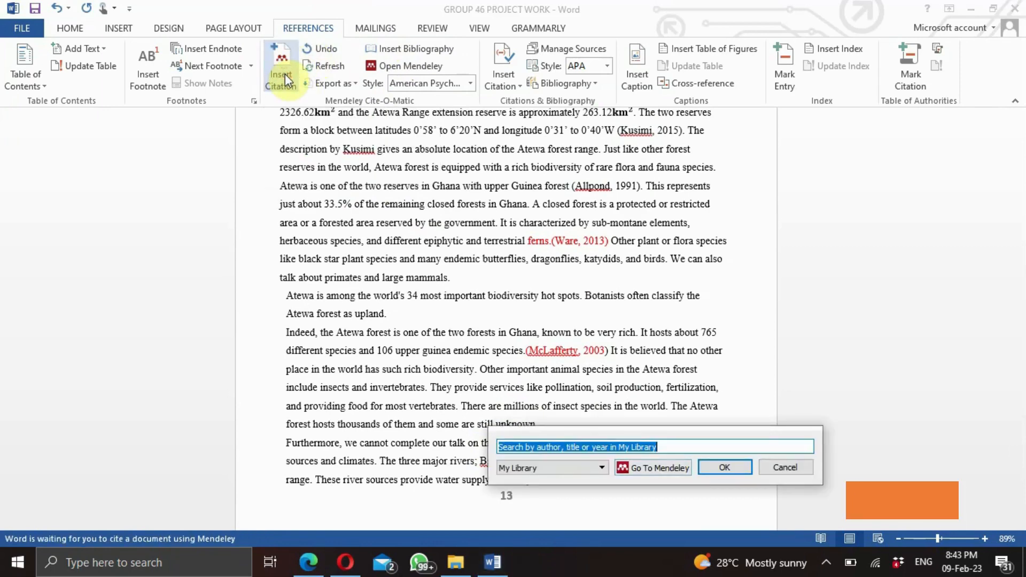
click(671, 467)
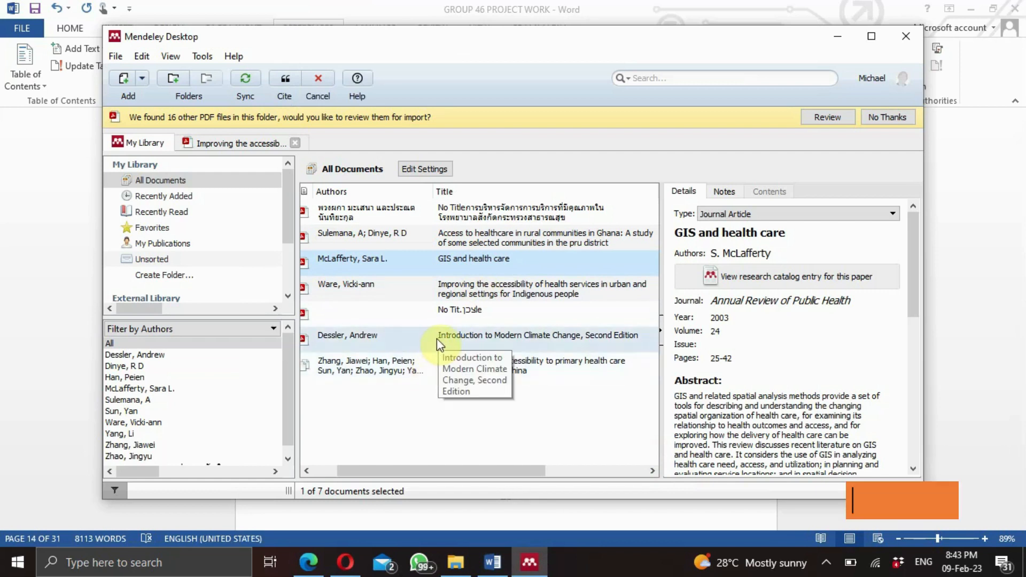
click(414, 378)
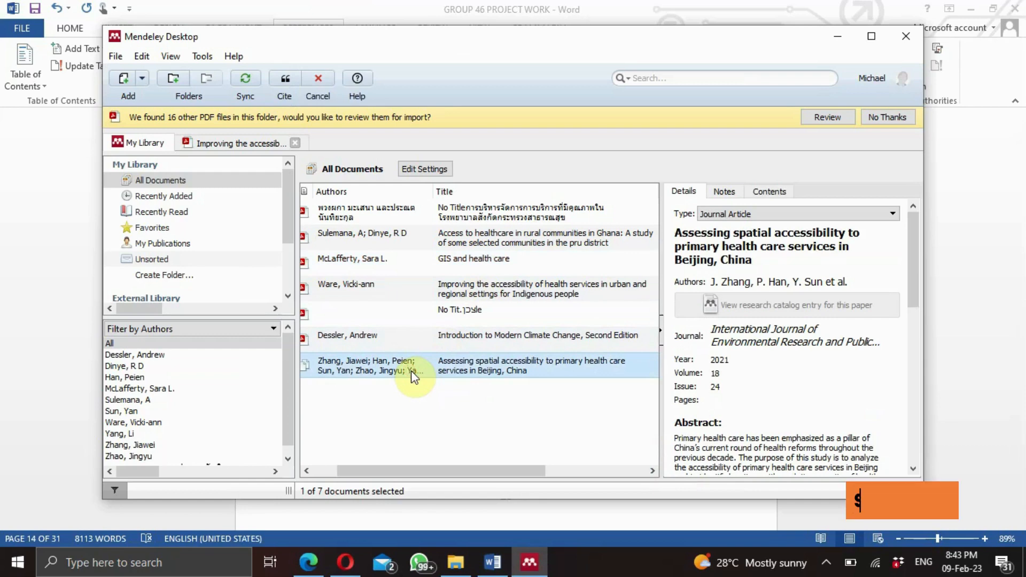
click(285, 88)
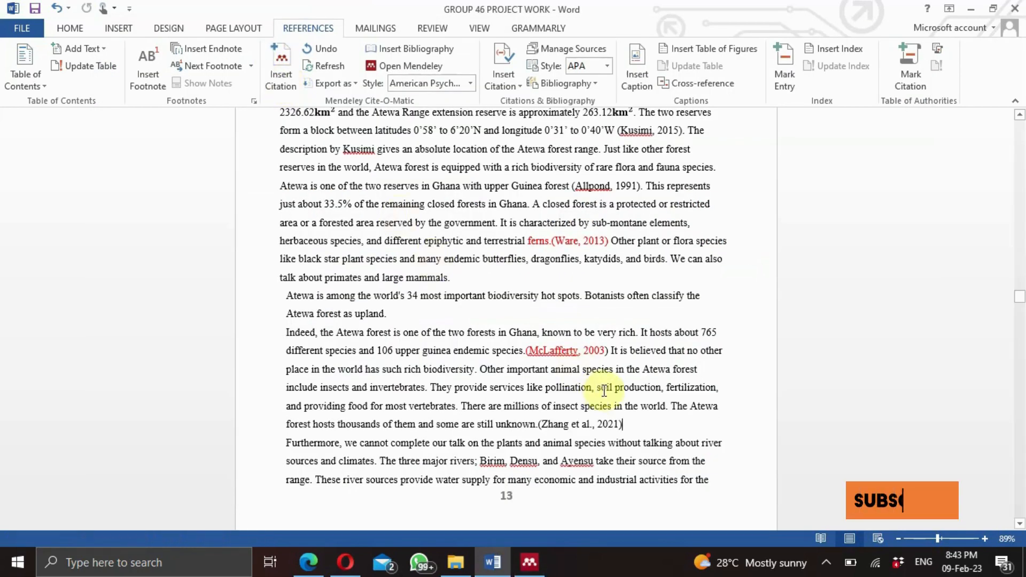
drag(627, 424, 552, 428)
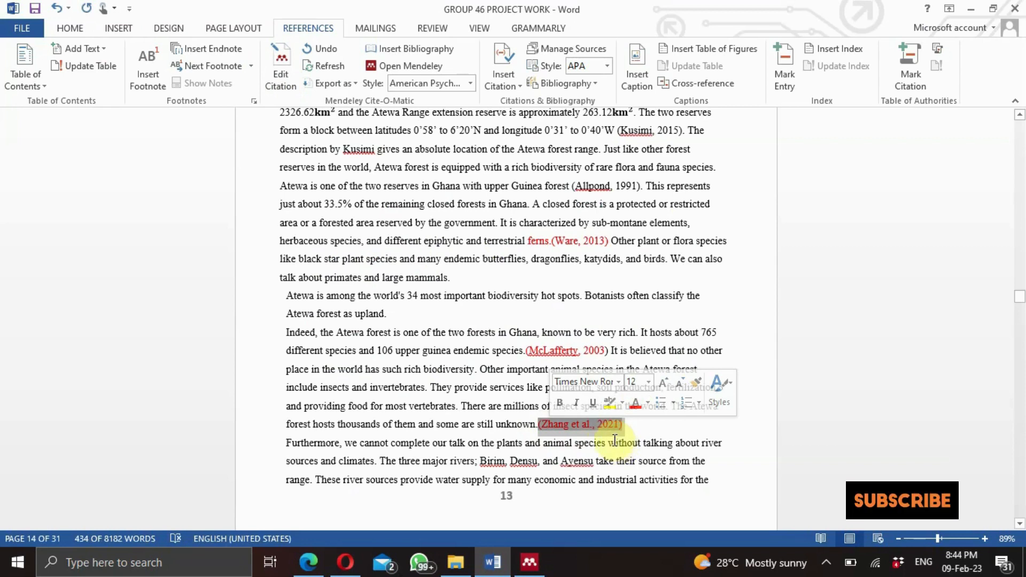
click(639, 446)
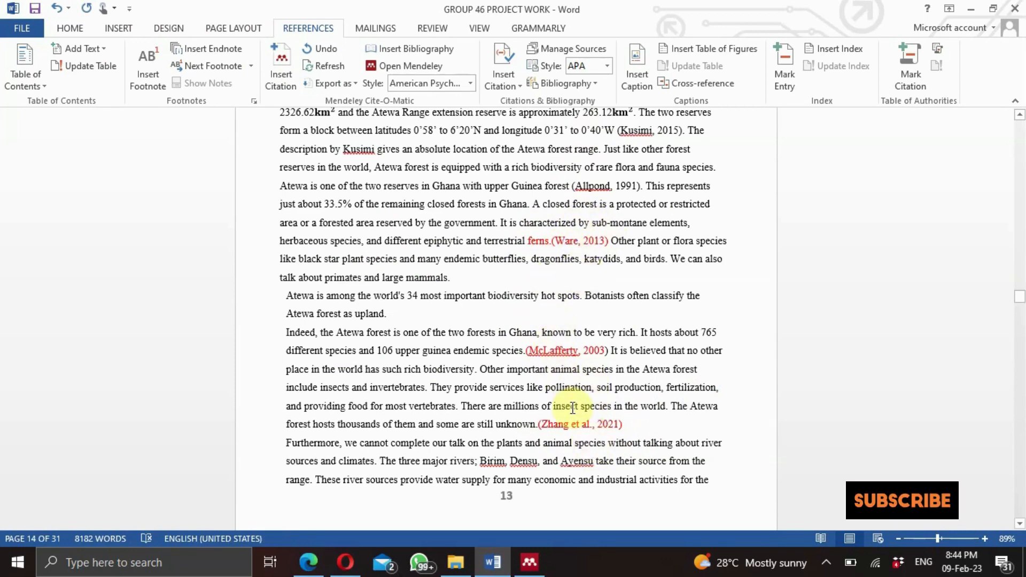
Go to the end of the document and add empty lines after the last reference until a new page starts
scroll(564, 383, down, 3)
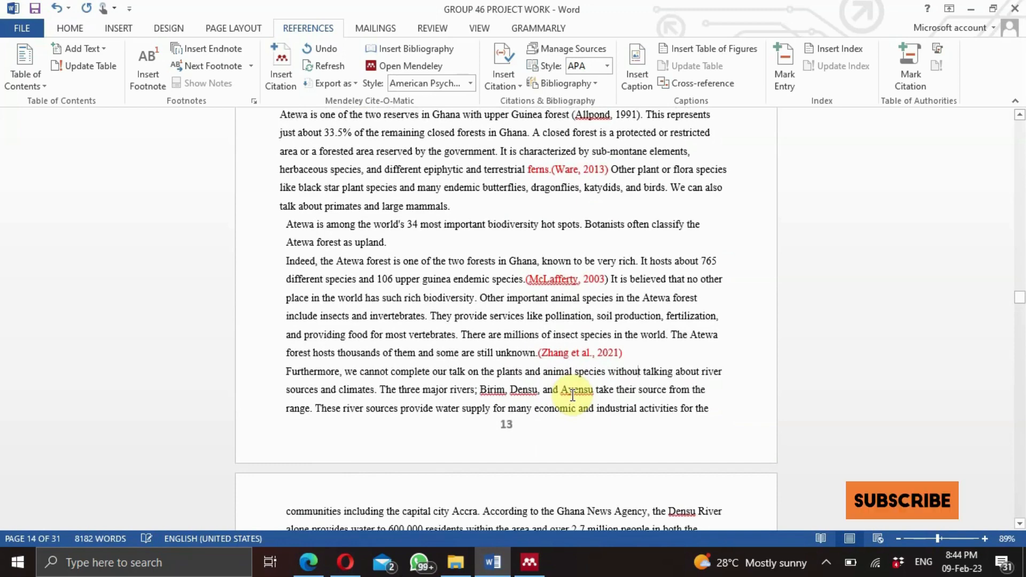
scroll(573, 395, down, 3)
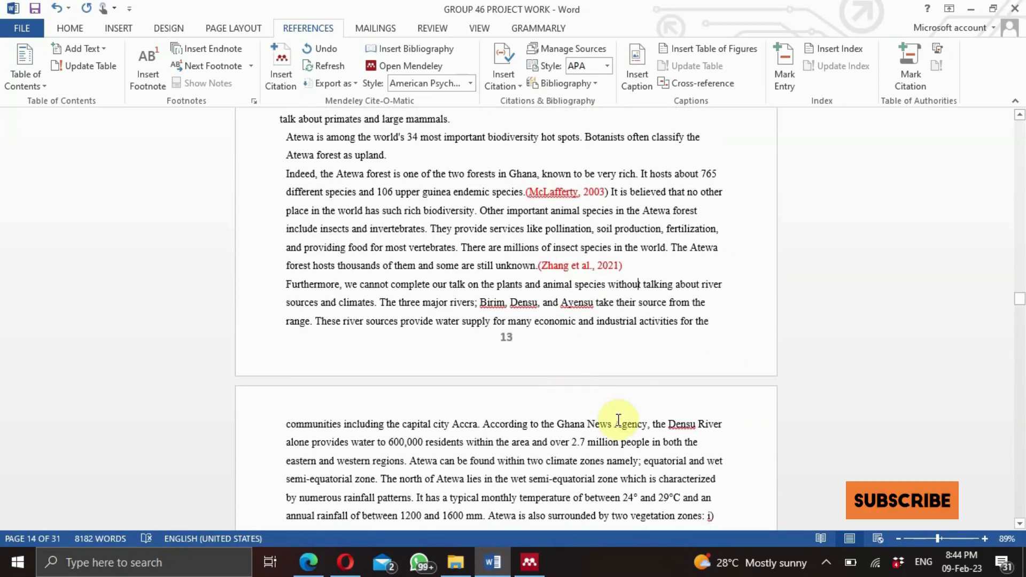
drag(1021, 302, 1019, 507)
click(579, 239)
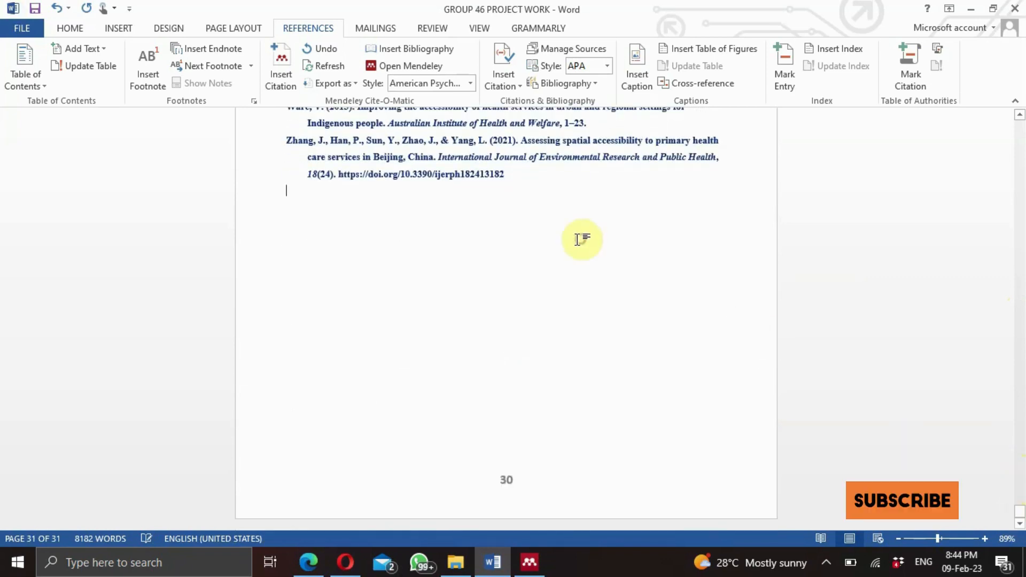
key(Return)
key(Return)
key(Return)
key(Return)
key(Return)
key(Return)
key(Return)
key(Return)
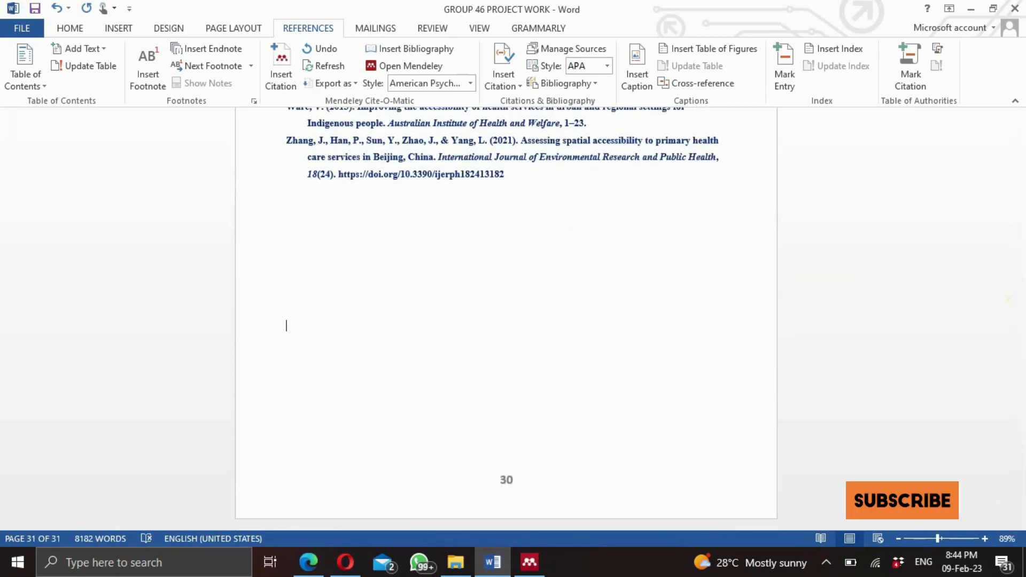
key(Return)
key(Return)
key(Return)
key(Return)
key(Return)
key(Return)
key(Return)
key(Return)
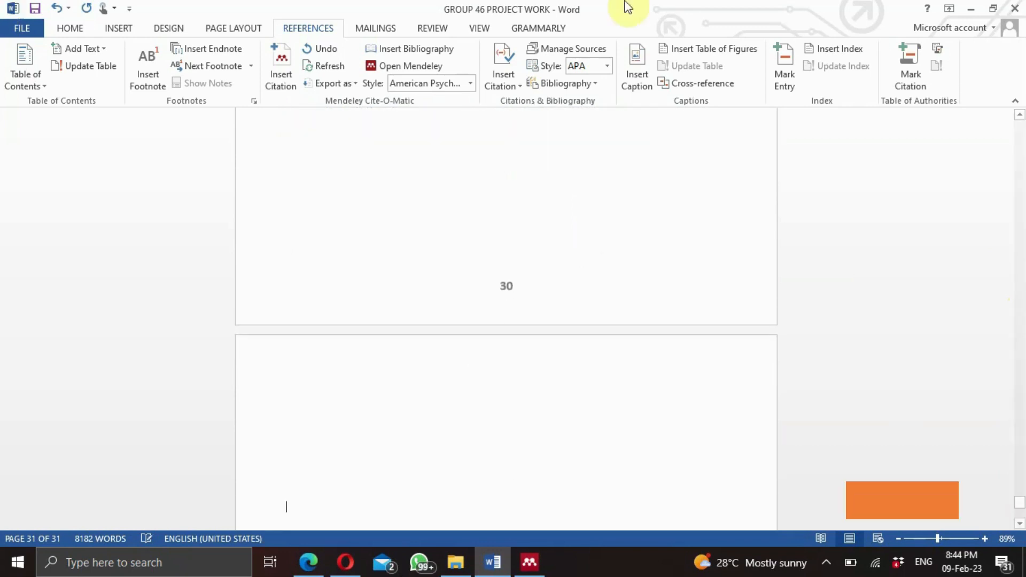
Insert the Mendeley bibliography on the new last page and compare its entries with the red in-text citations on page 13
click(398, 49)
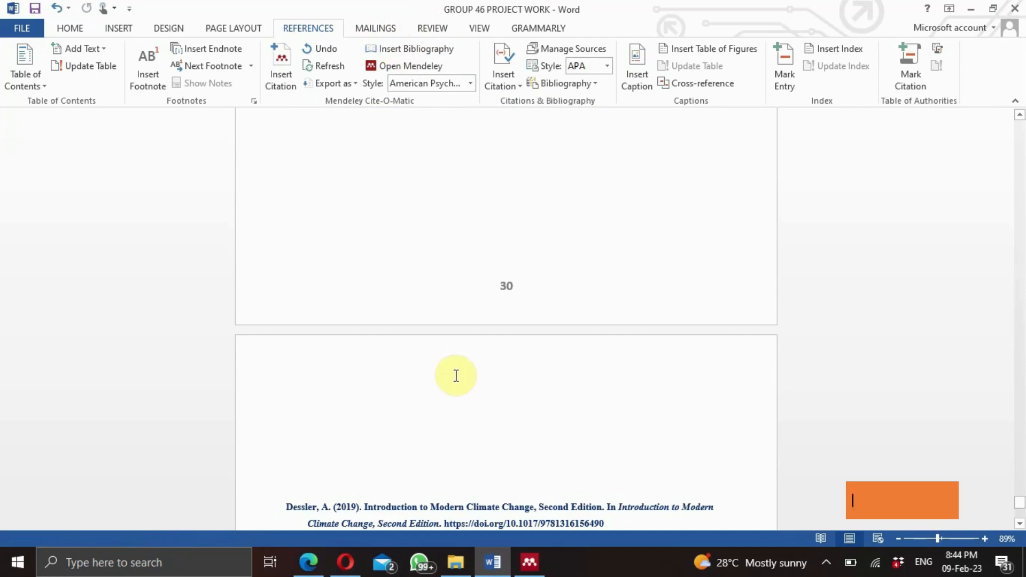
scroll(456, 377, down, 7)
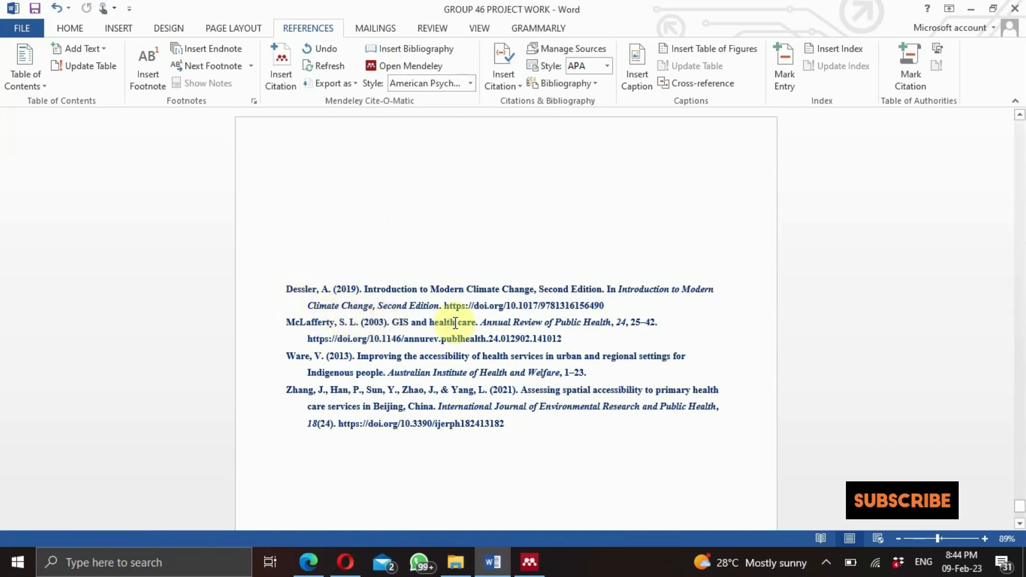
drag(1019, 505, 998, 296)
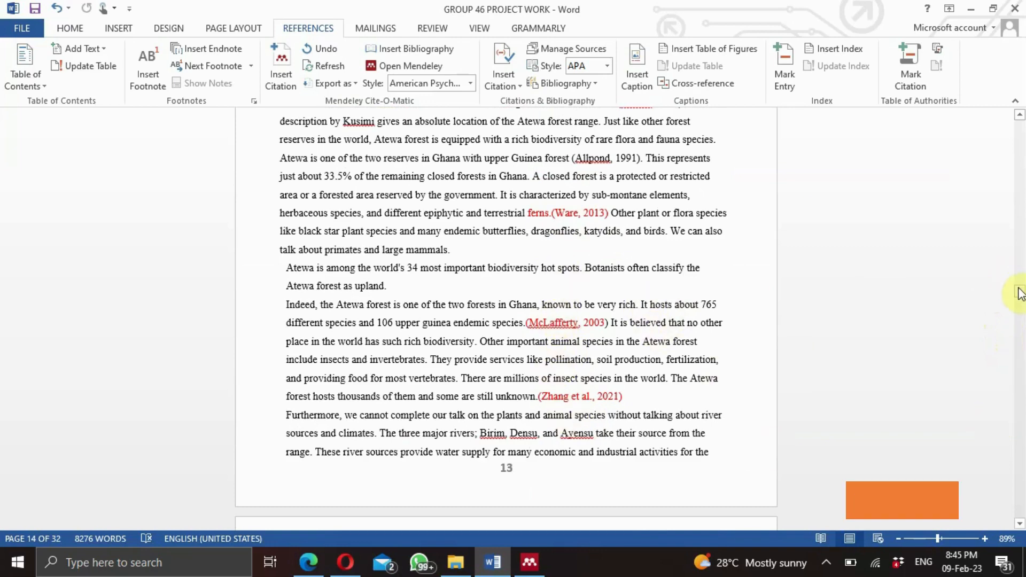
drag(1018, 292, 1014, 567)
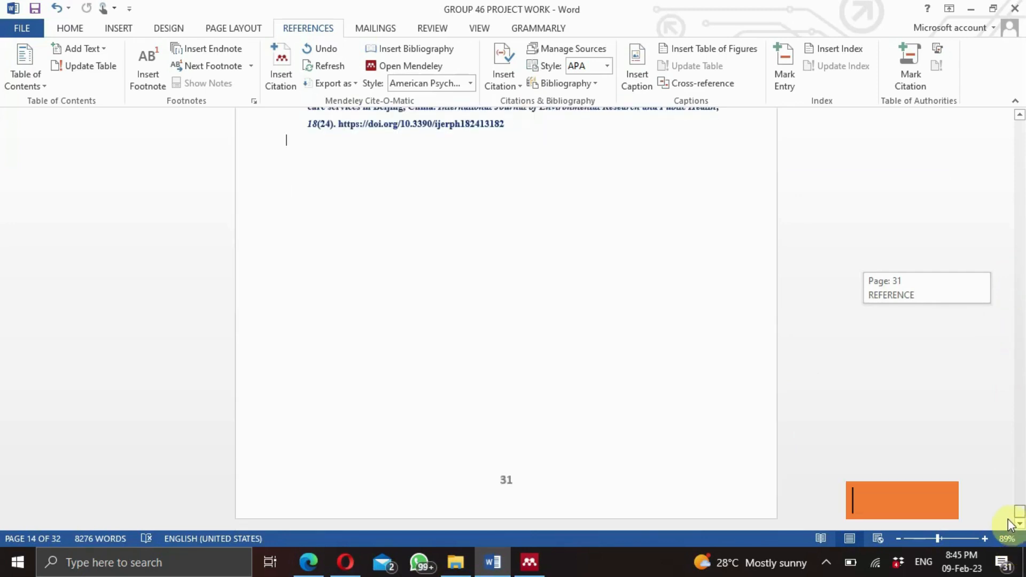
drag(1011, 516, 1008, 508)
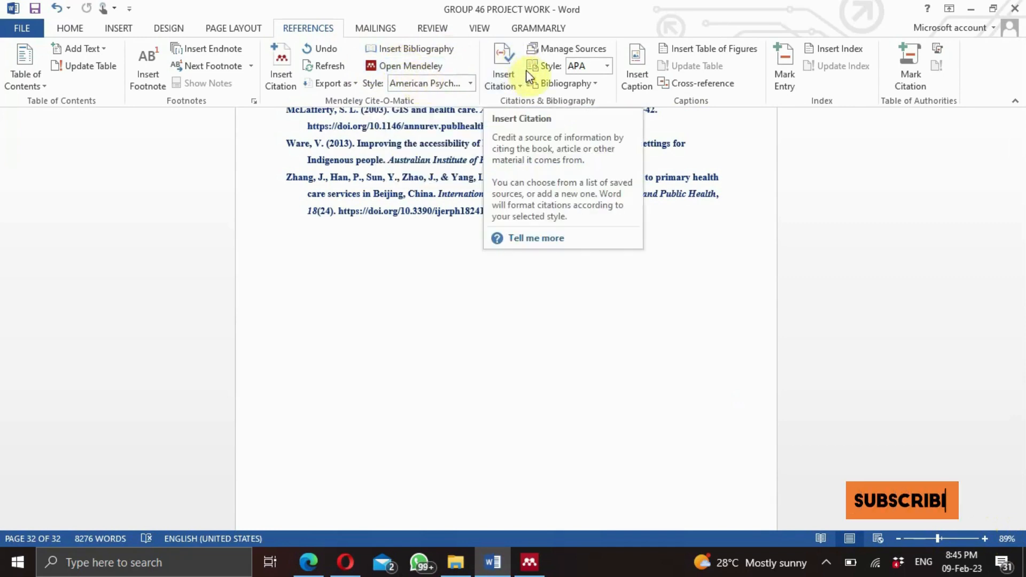
Open Word's Source Manager, sort the sources by year, and select the 2012 source "Migration, Diaspora and development in West Africa"
click(551, 57)
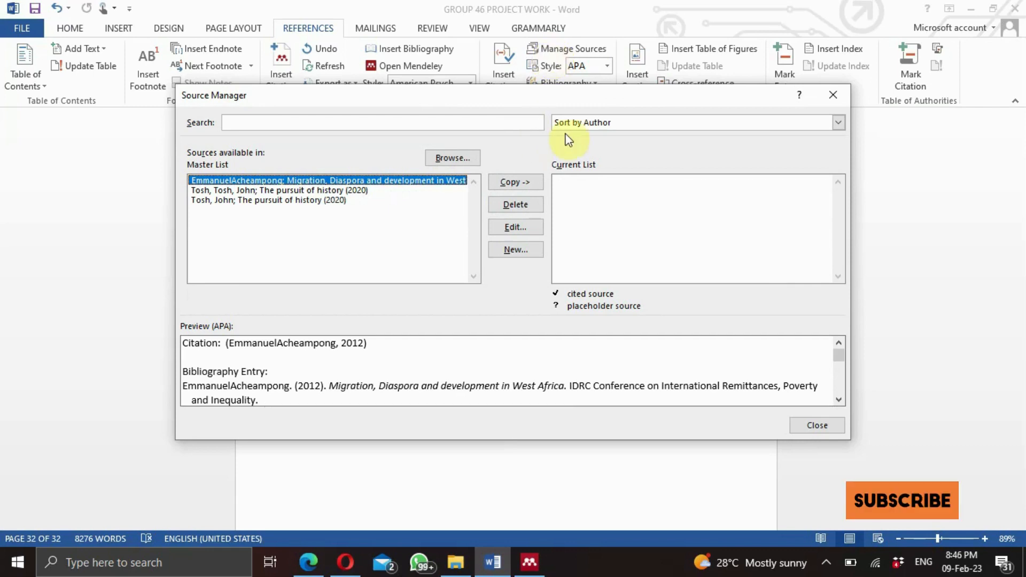
click(839, 122)
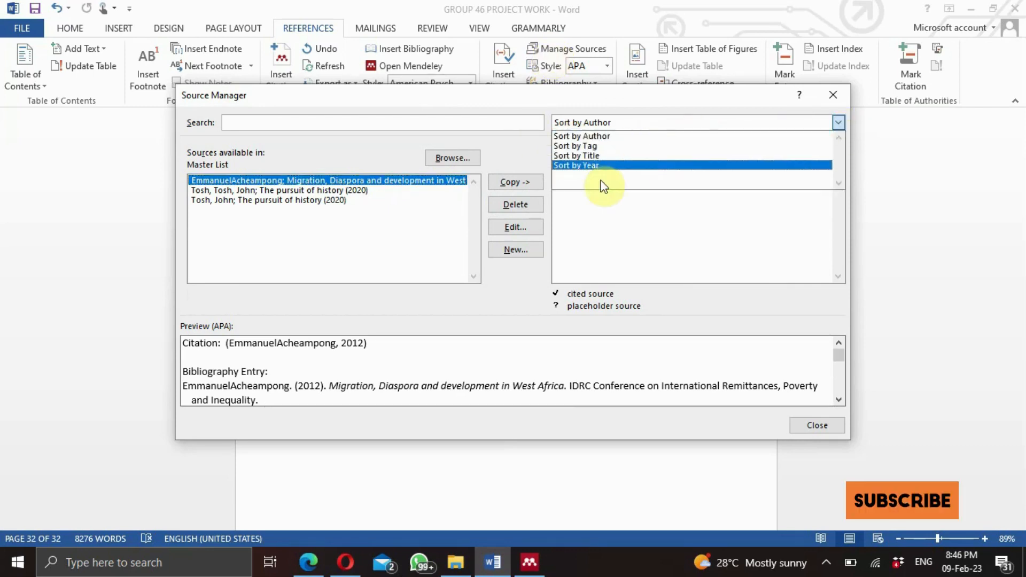
click(442, 175)
click(436, 180)
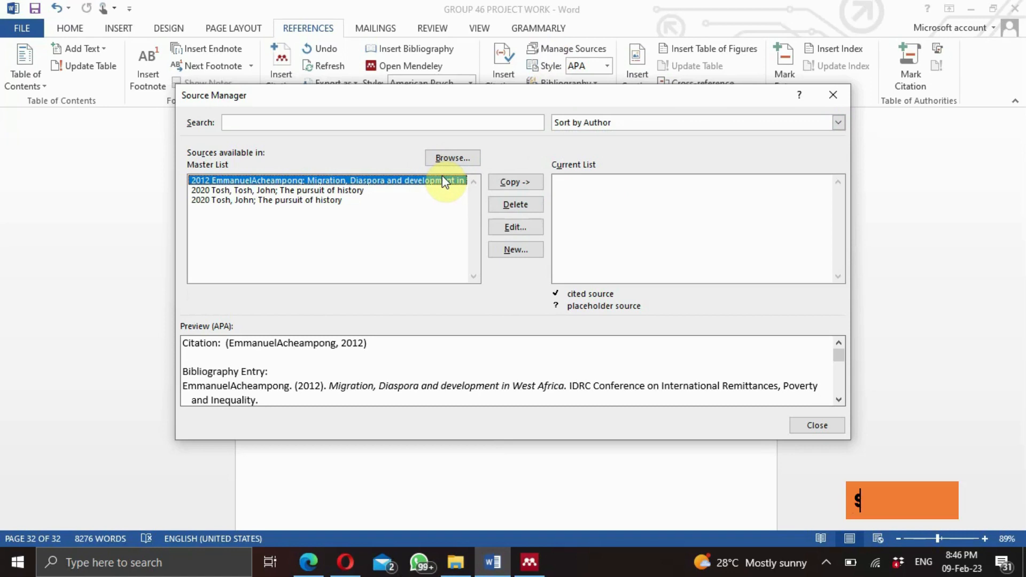
Try Journal Article as the type of the selected source, discard the edit, and close the Source Manager
click(516, 227)
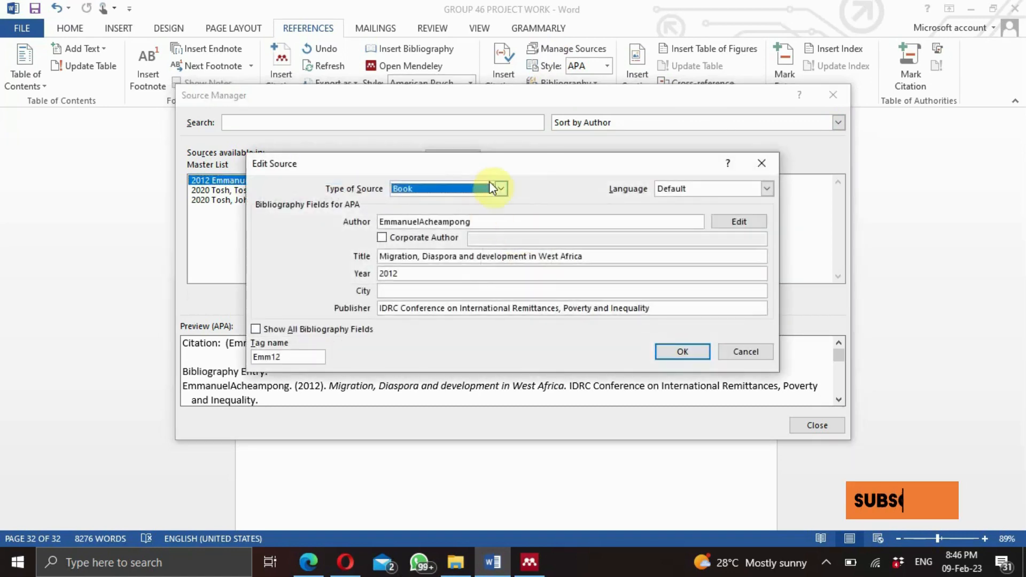
click(502, 196)
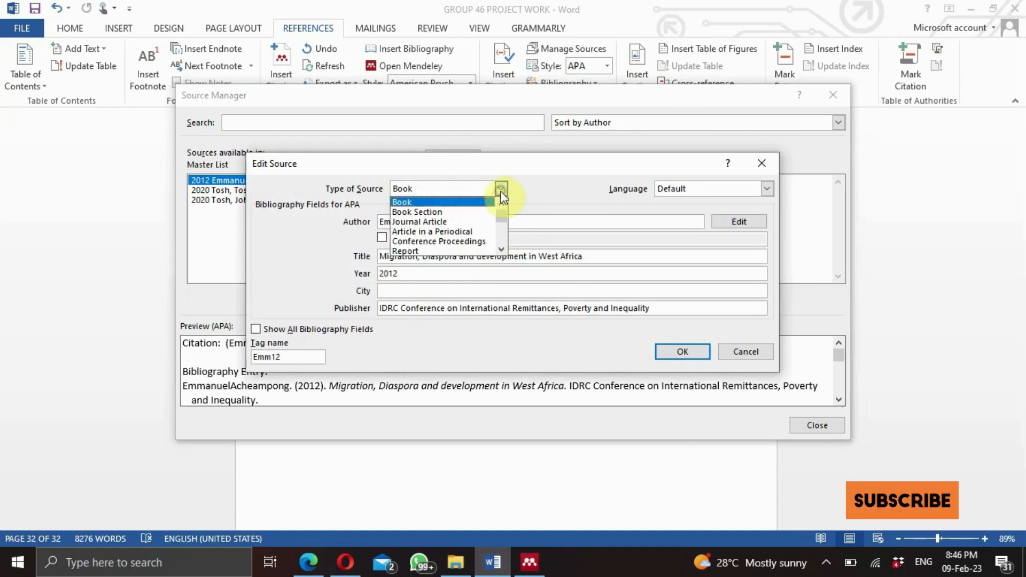
click(468, 218)
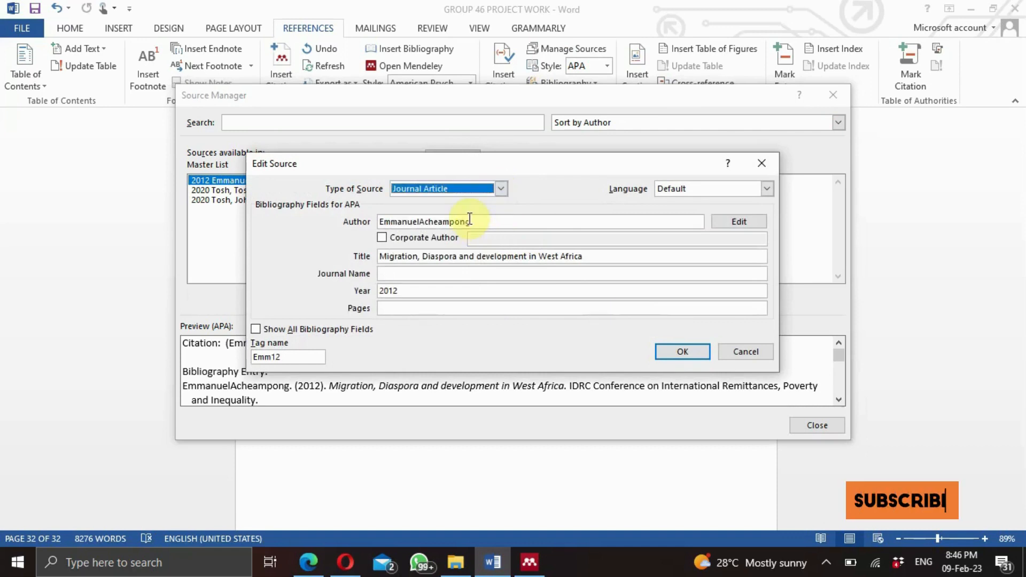
click(761, 167)
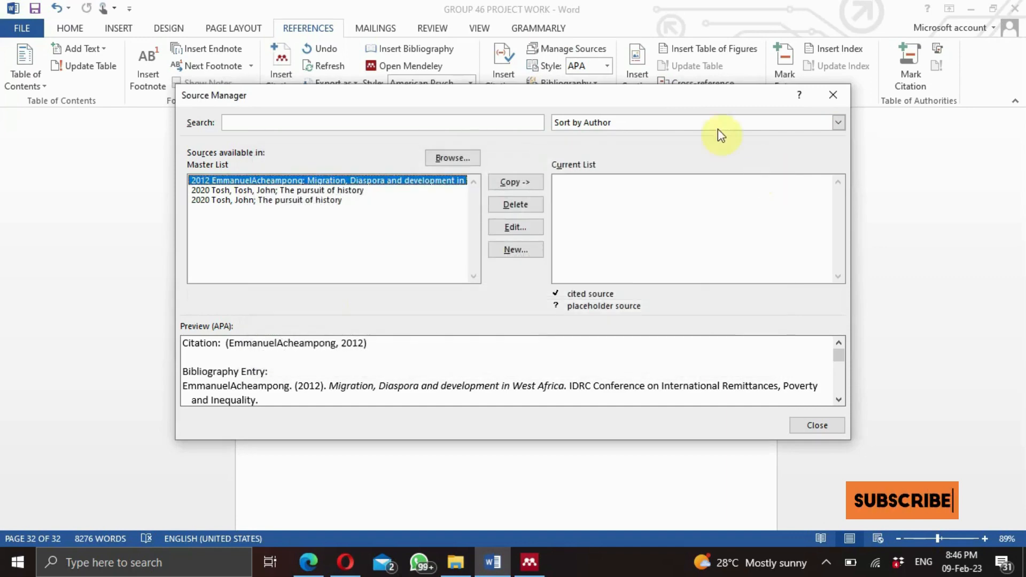
click(829, 97)
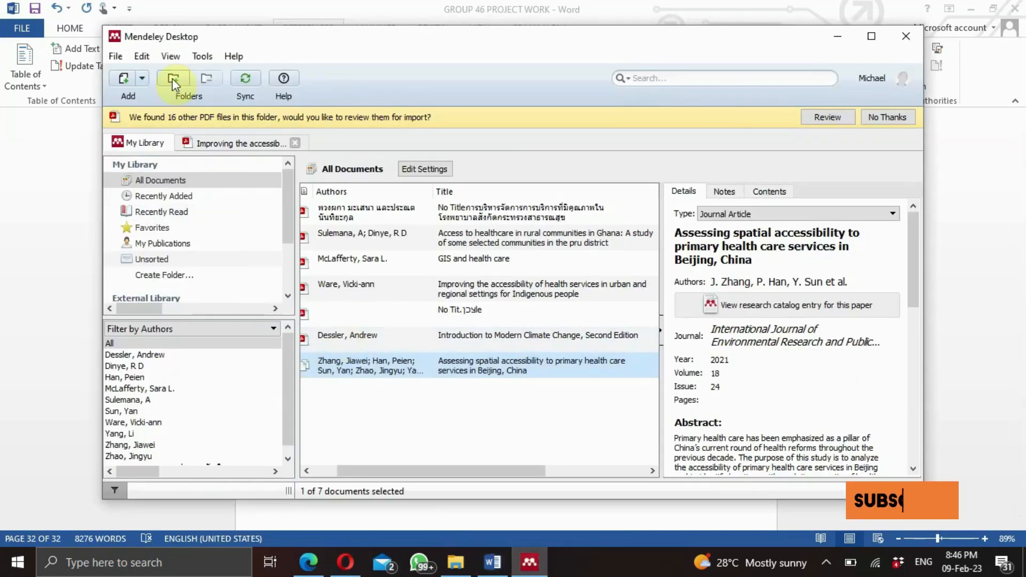
Switch to Mendeley Desktop and view its available tools, including the MS Word plugin and Web Importer entries
click(199, 56)
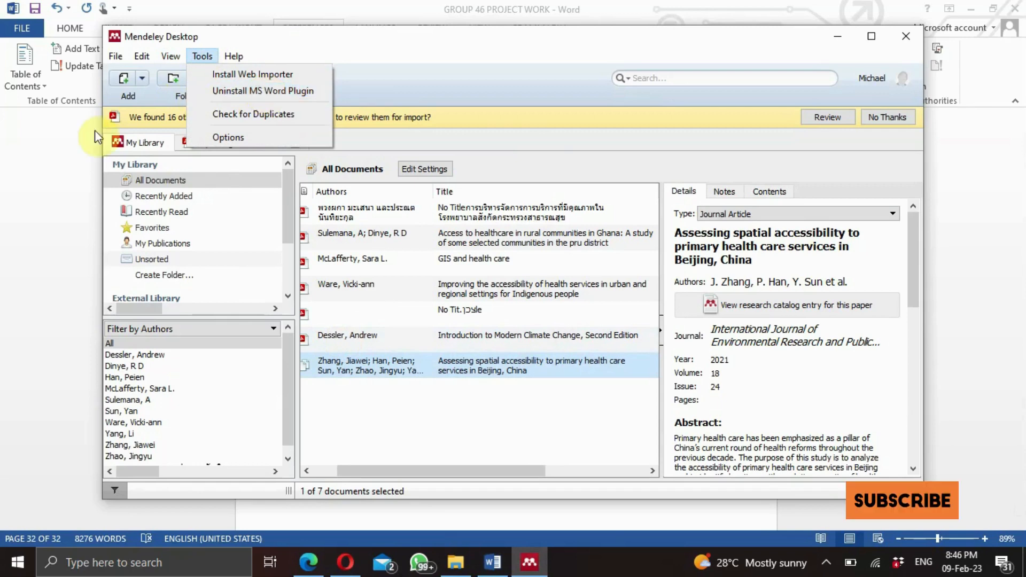
Return to the Word document and view the Mendeley Cite-O-Matic commands on its references ribbon, including Open Mendeley
click(83, 139)
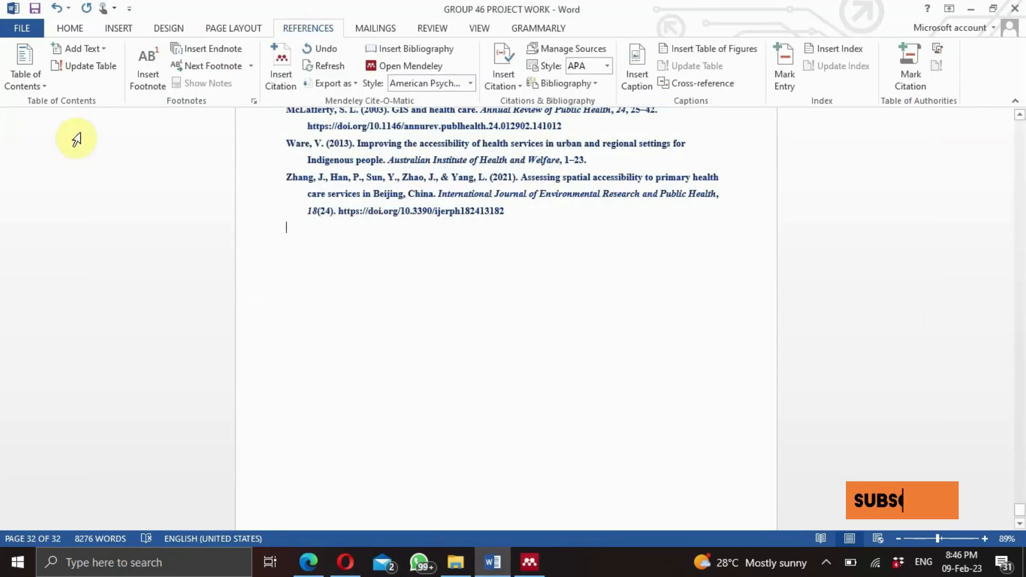
click(66, 30)
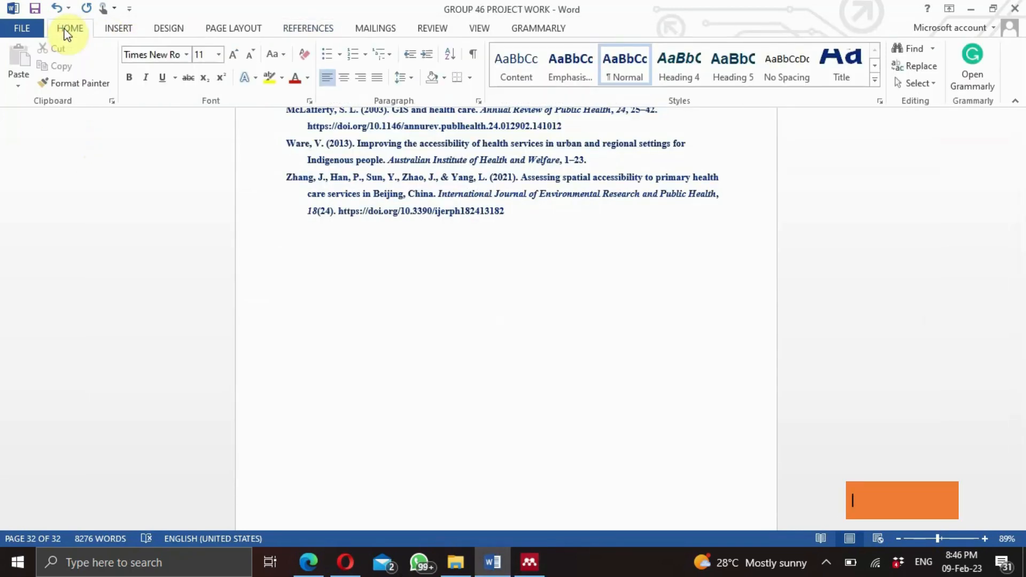
click(318, 31)
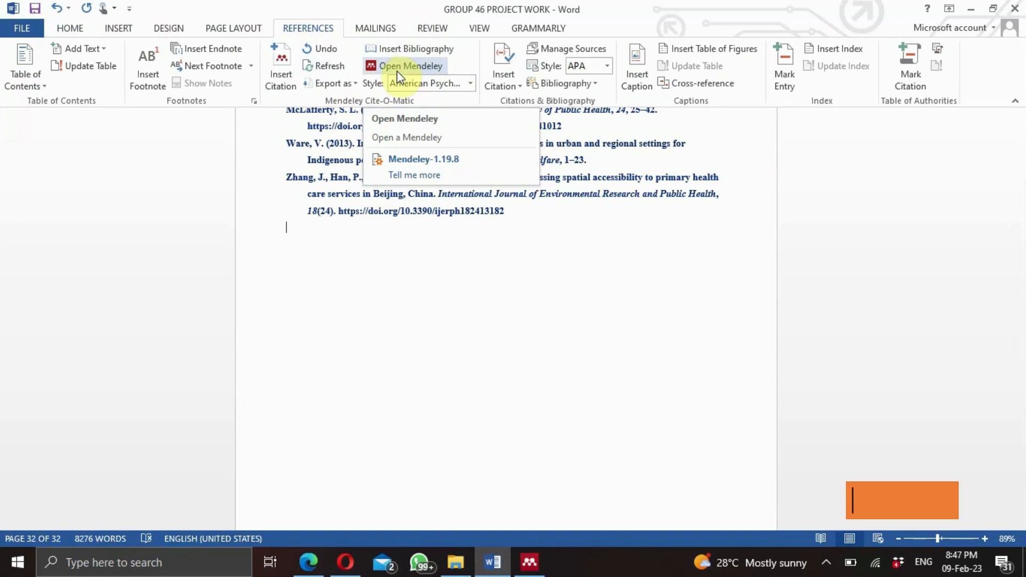
Review the details of the climate change book, "GIS and health care" and the Ghana healthcare access article in Mendeley Desktop, then return to Word
click(529, 563)
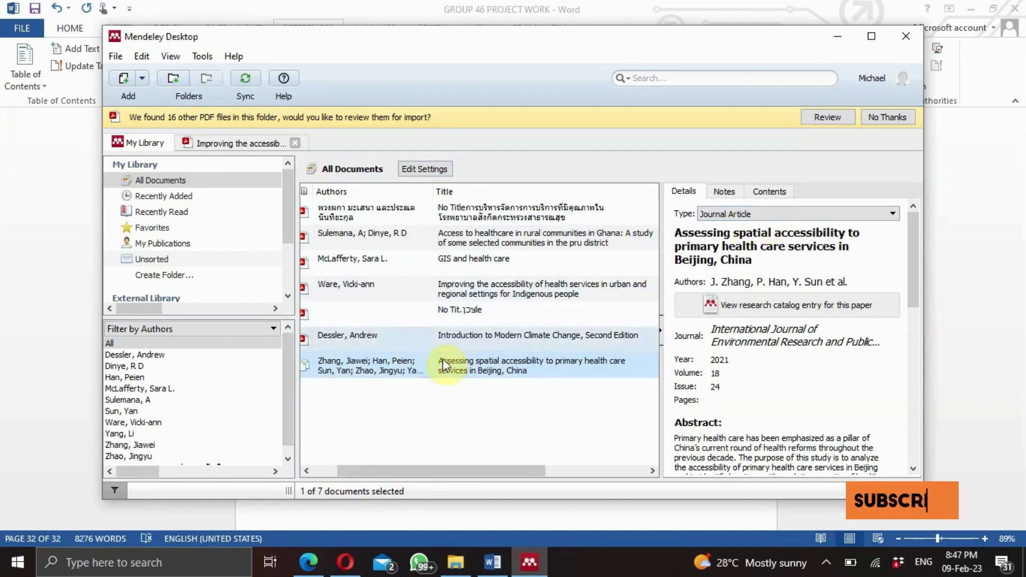
click(482, 320)
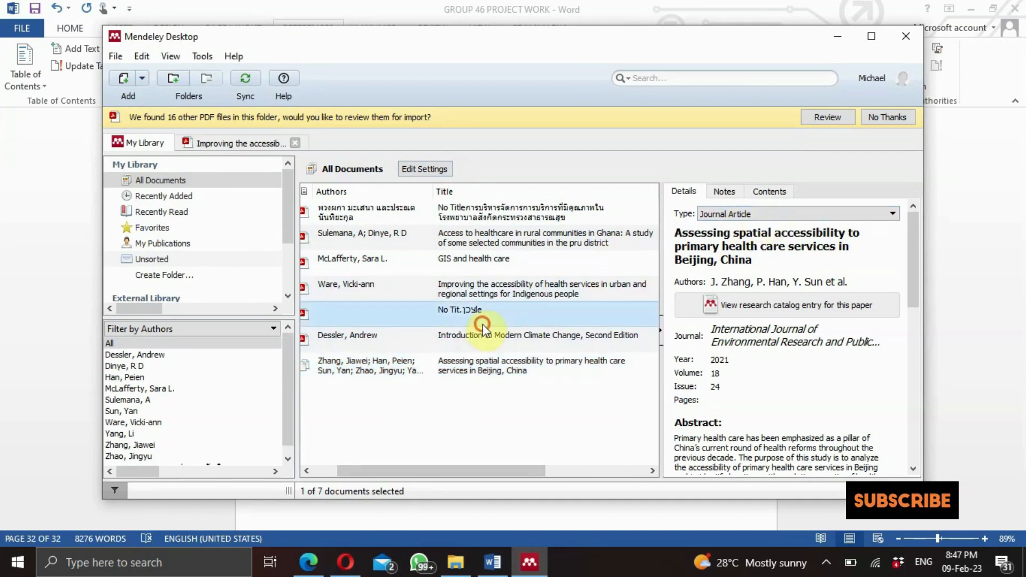
click(506, 342)
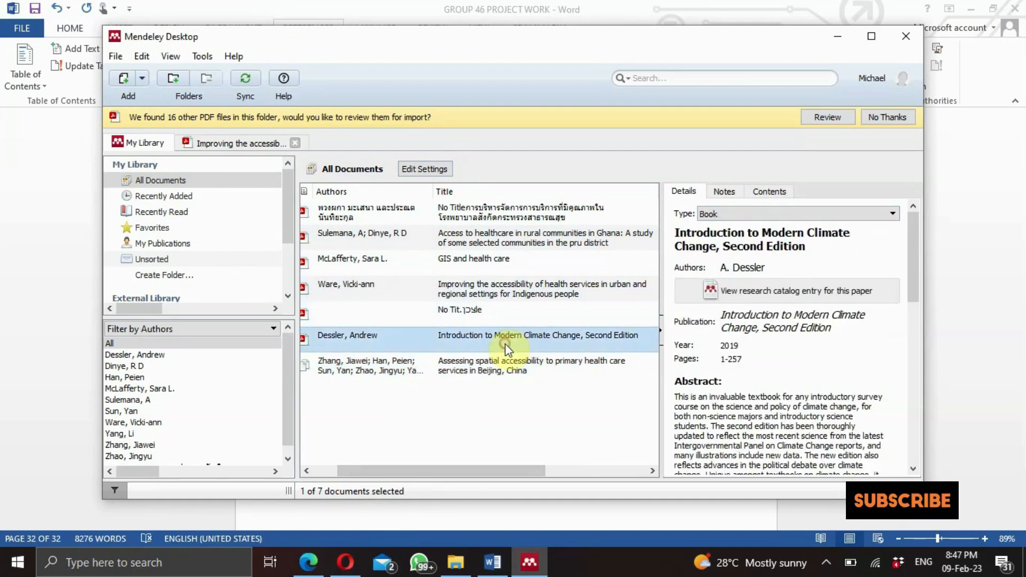
click(531, 267)
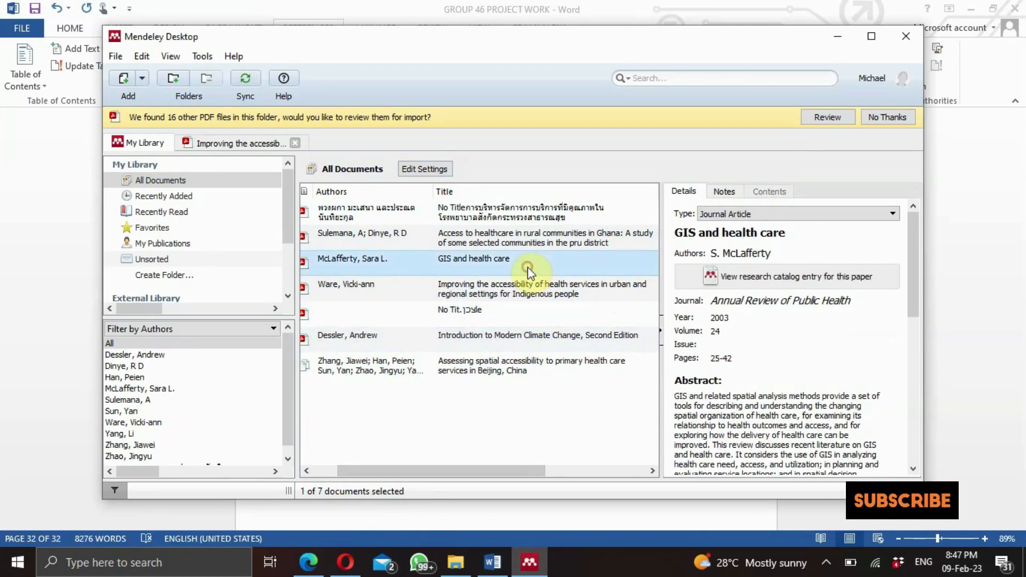
click(519, 234)
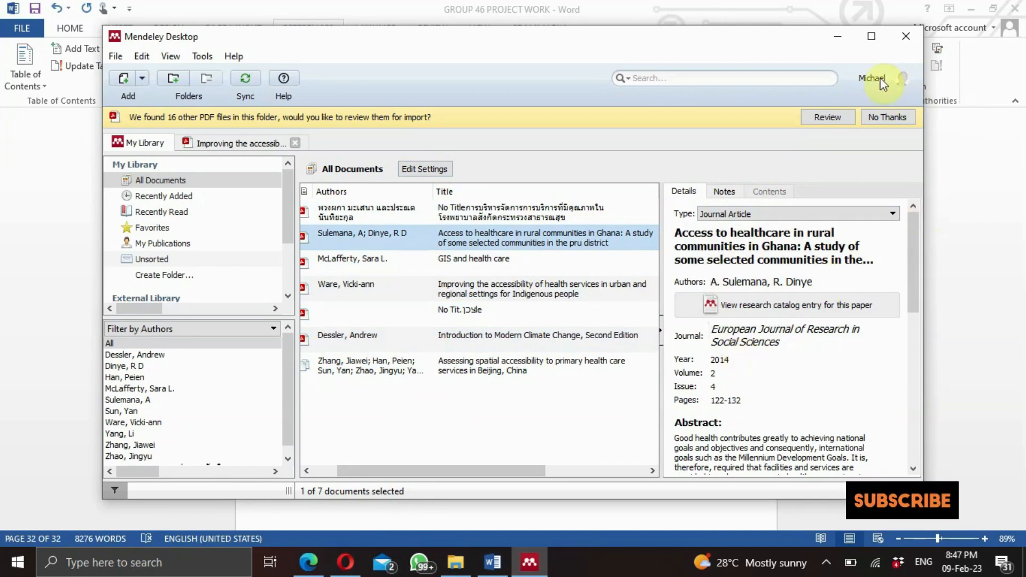
click(838, 37)
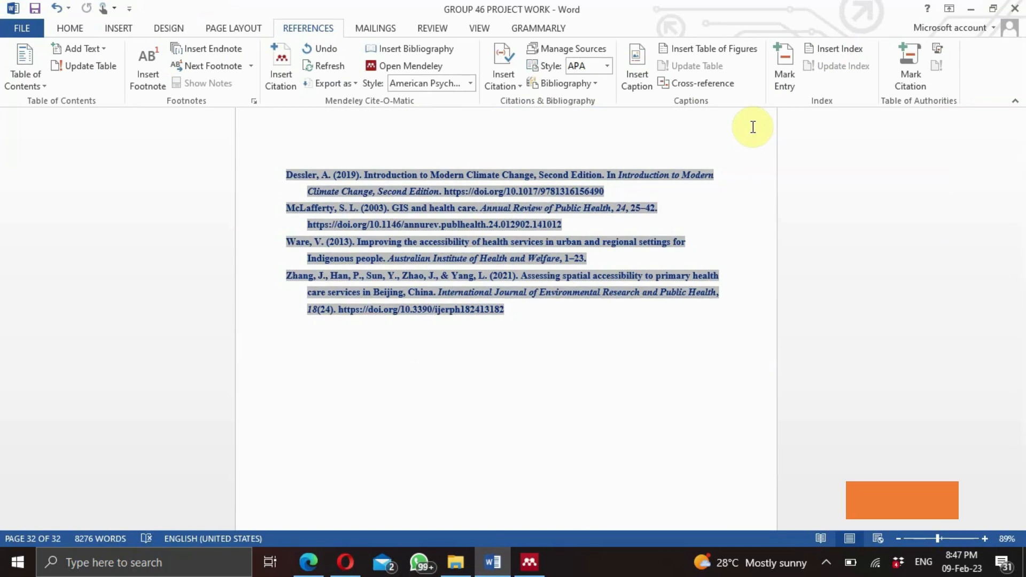
key(super+shift+s)
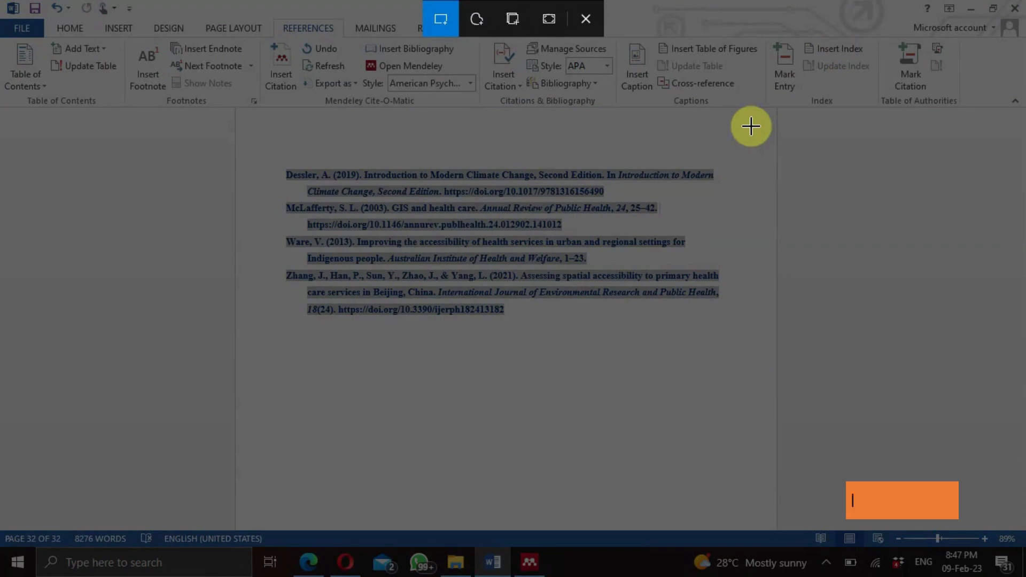
click(588, 16)
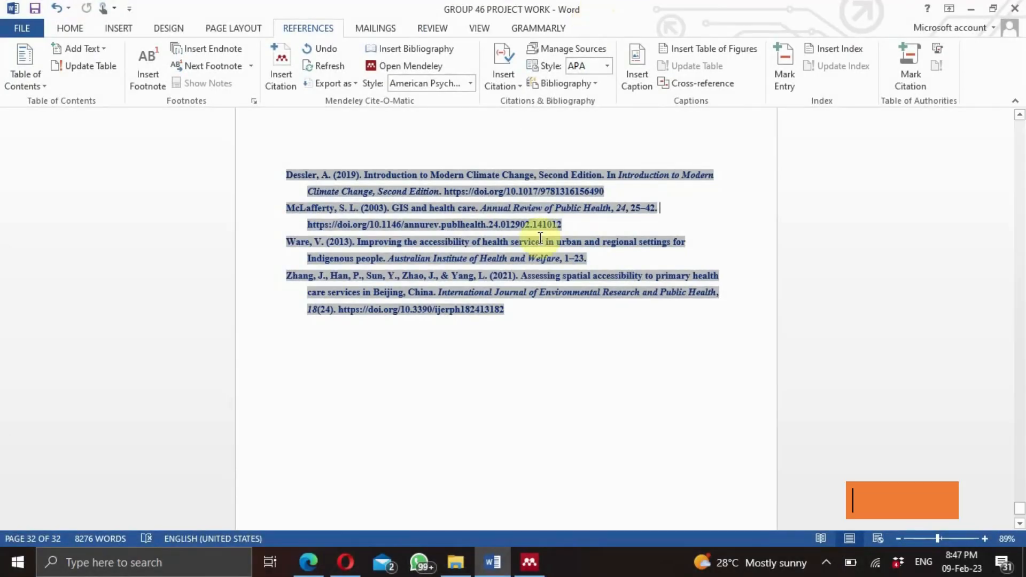